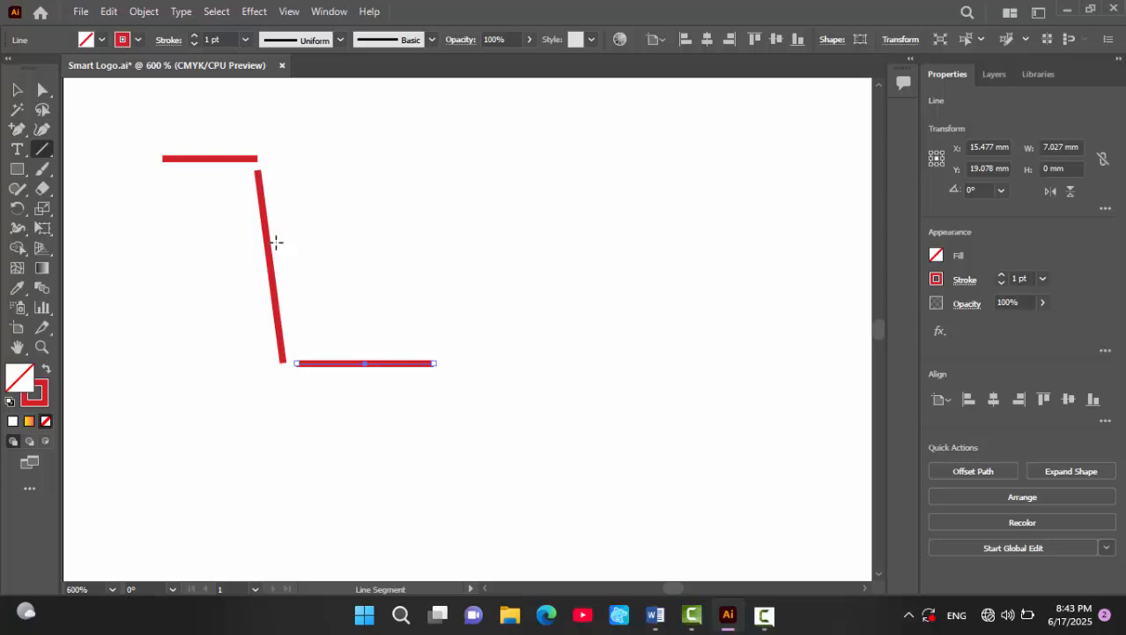
- Draw the cart basket with a horizontal top line about 11 mm long, a slanted front side and a horizontal bottom line about 9 mm long
left_click_drag(280, 241, 475, 236)
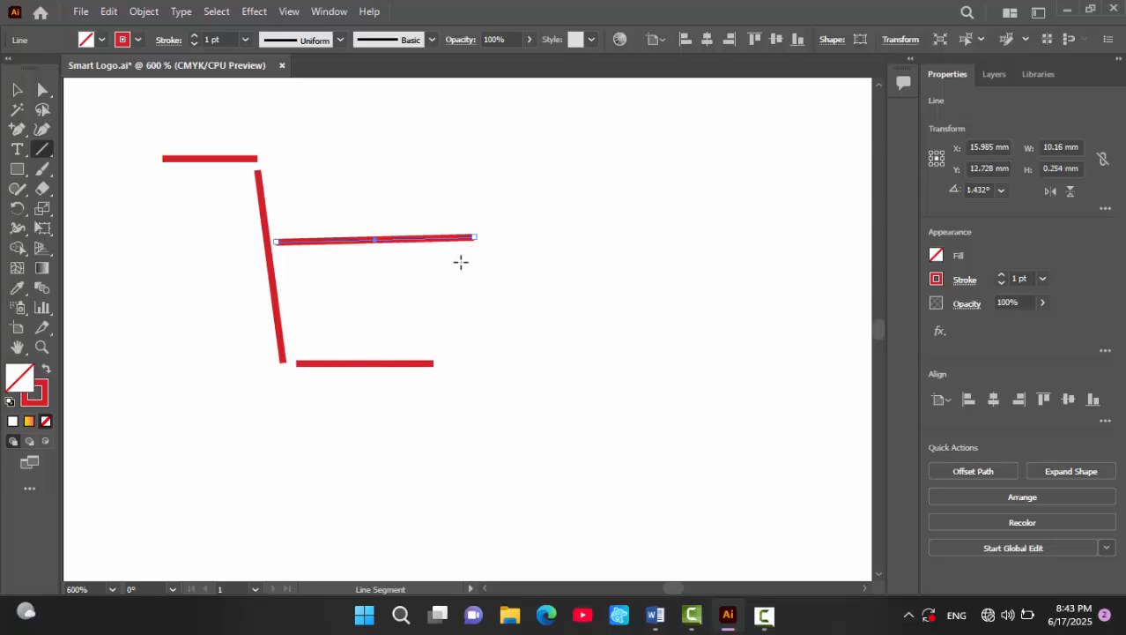
key("ctrl+z")
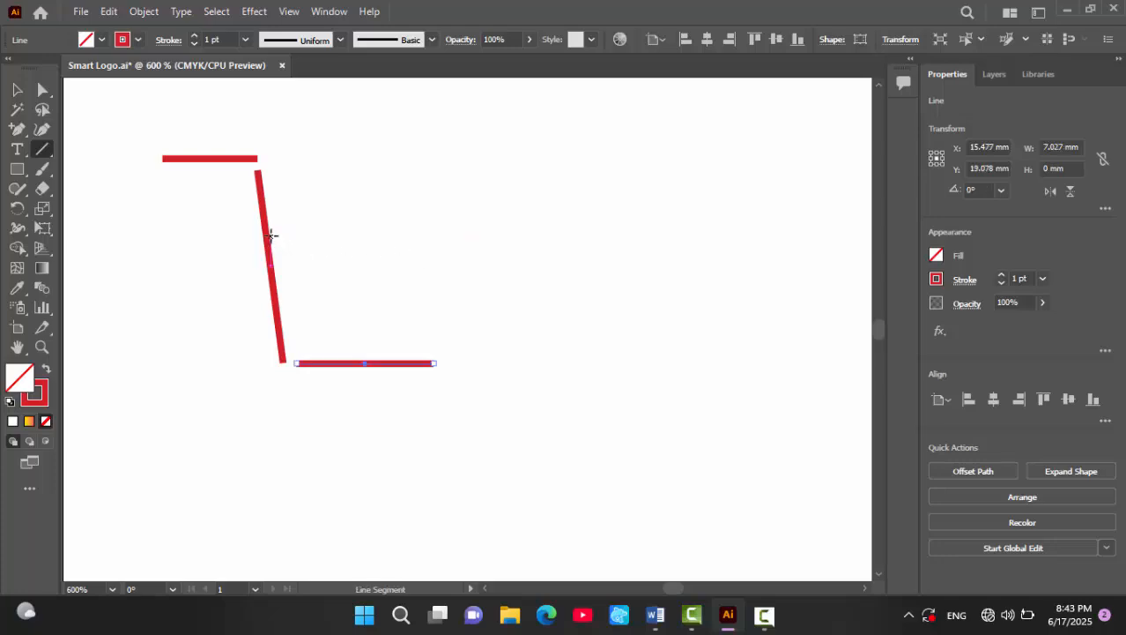
left_click_drag(269, 234, 481, 234)
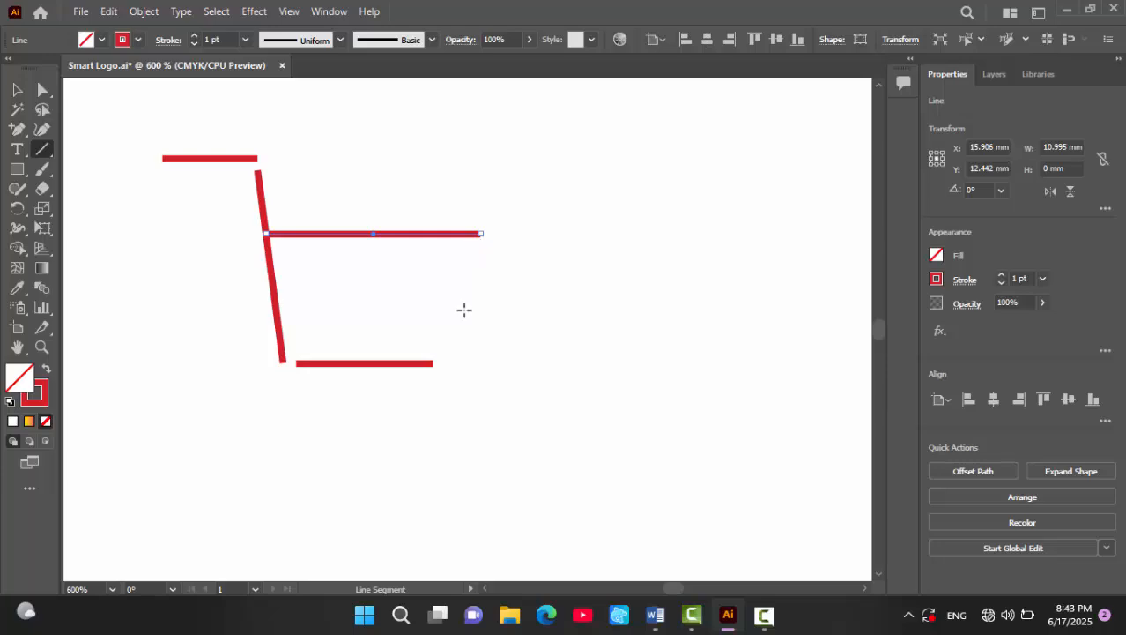
left_click_drag(455, 342, 480, 234)
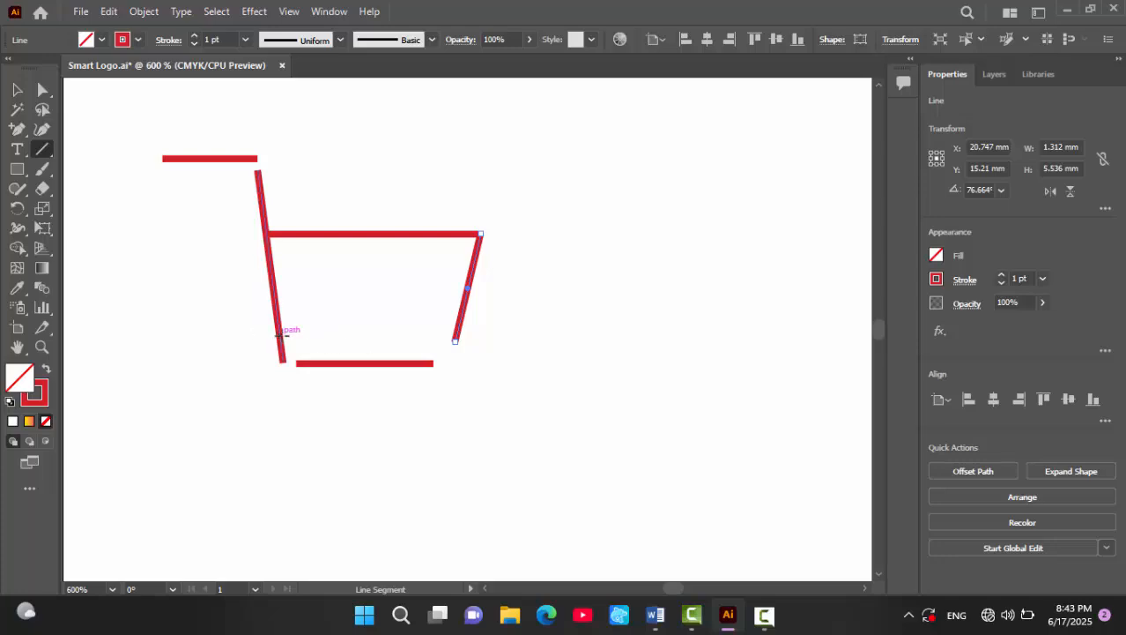
left_click_drag(281, 335, 457, 335)
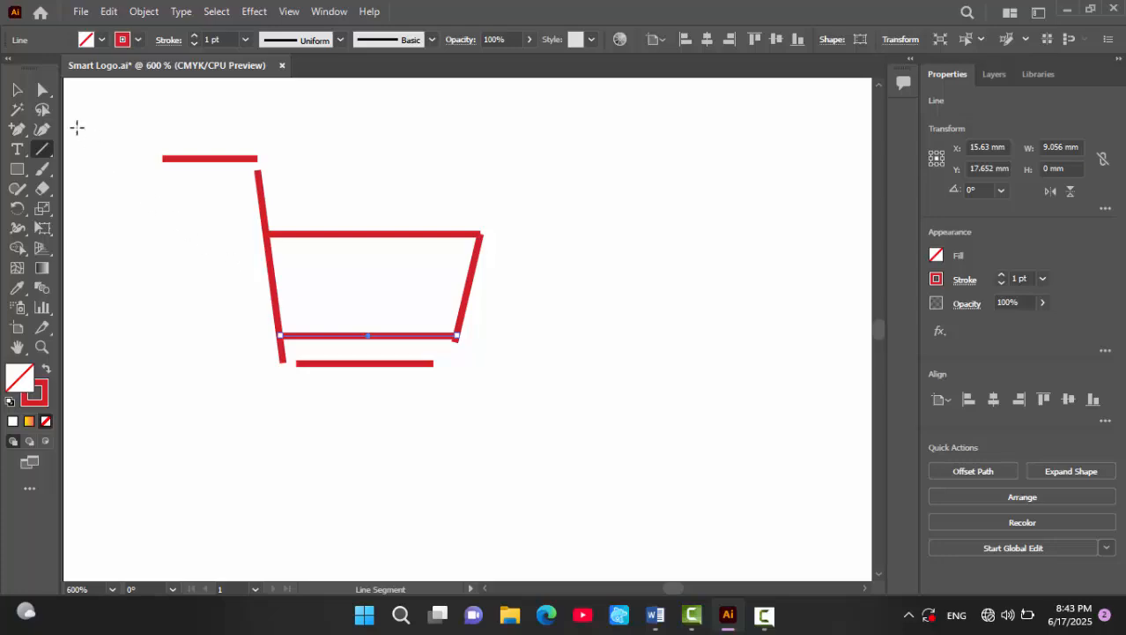
- Select all the cart lines and apply the round Touch Calligraphic brush to them
left_click(17, 89)
left_click(155, 273)
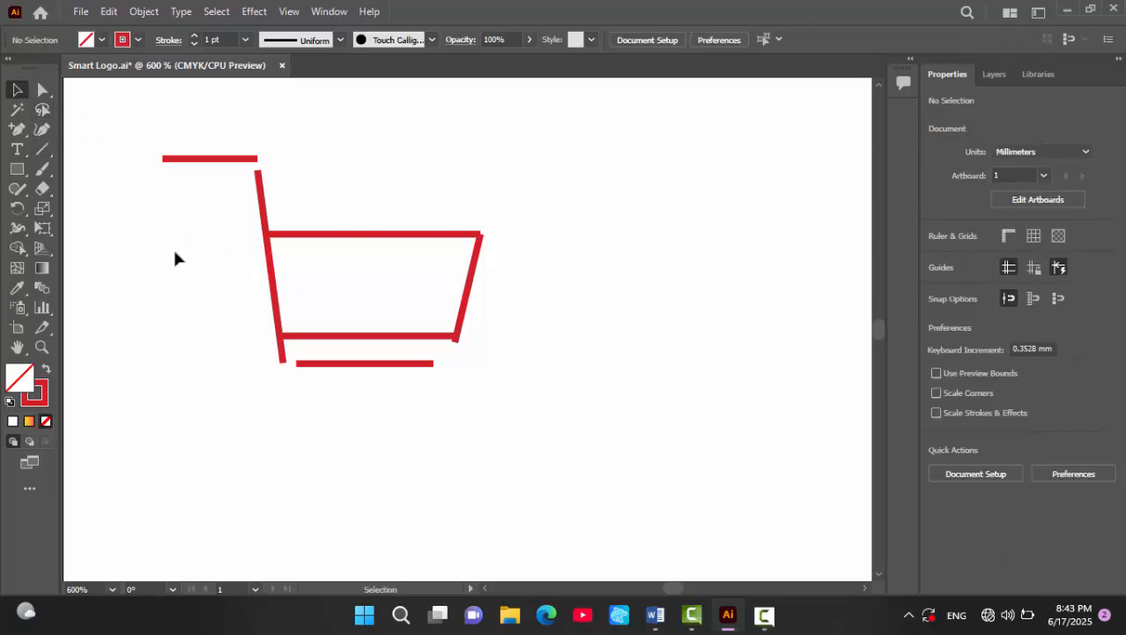
left_click(210, 161)
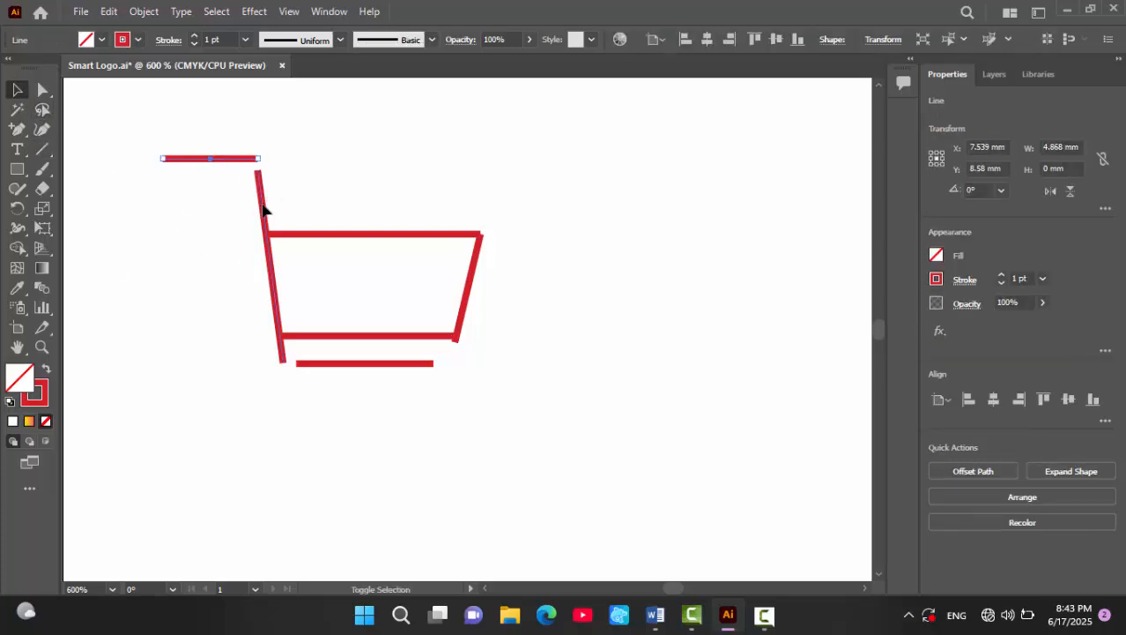
left_click(264, 214, "shift")
left_click(309, 234, "shift")
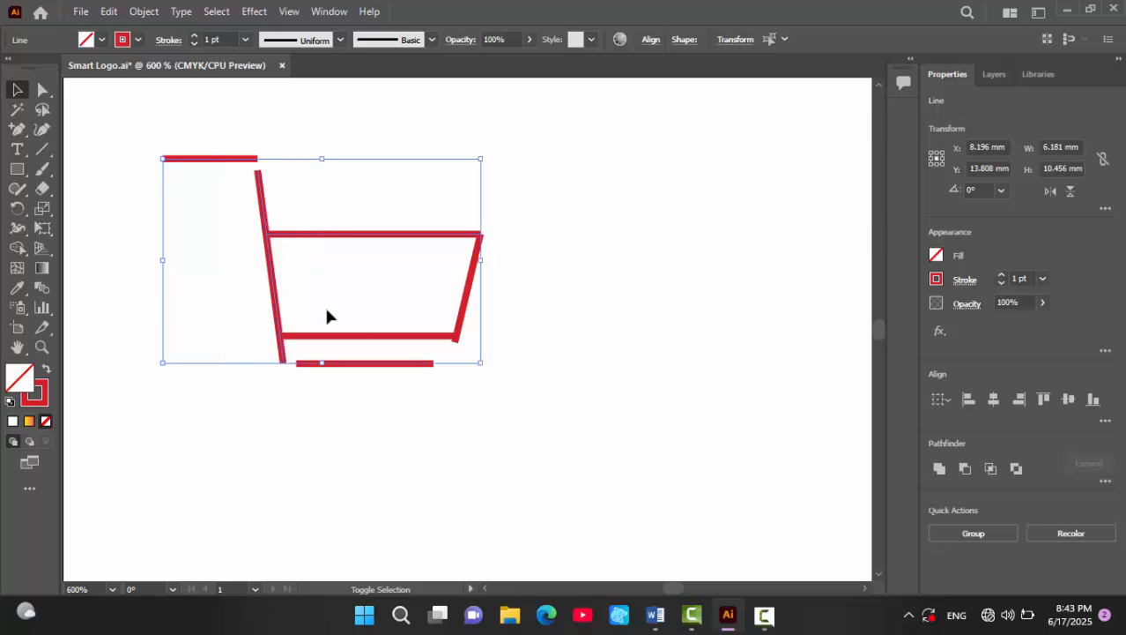
left_click(350, 363, "shift")
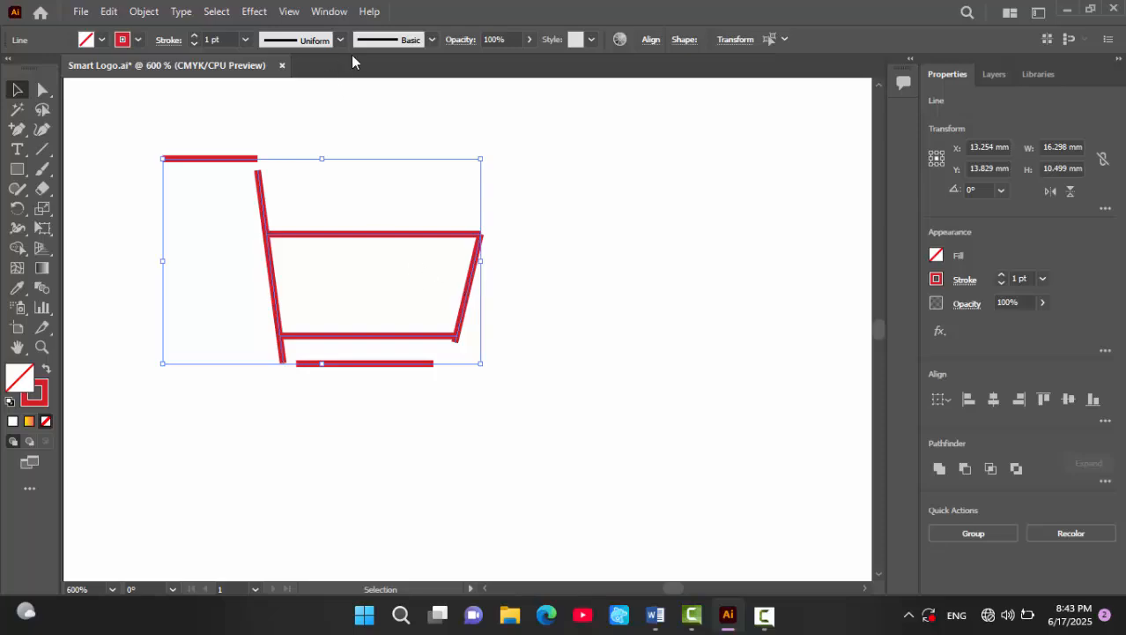
left_click(431, 40)
left_click(283, 103)
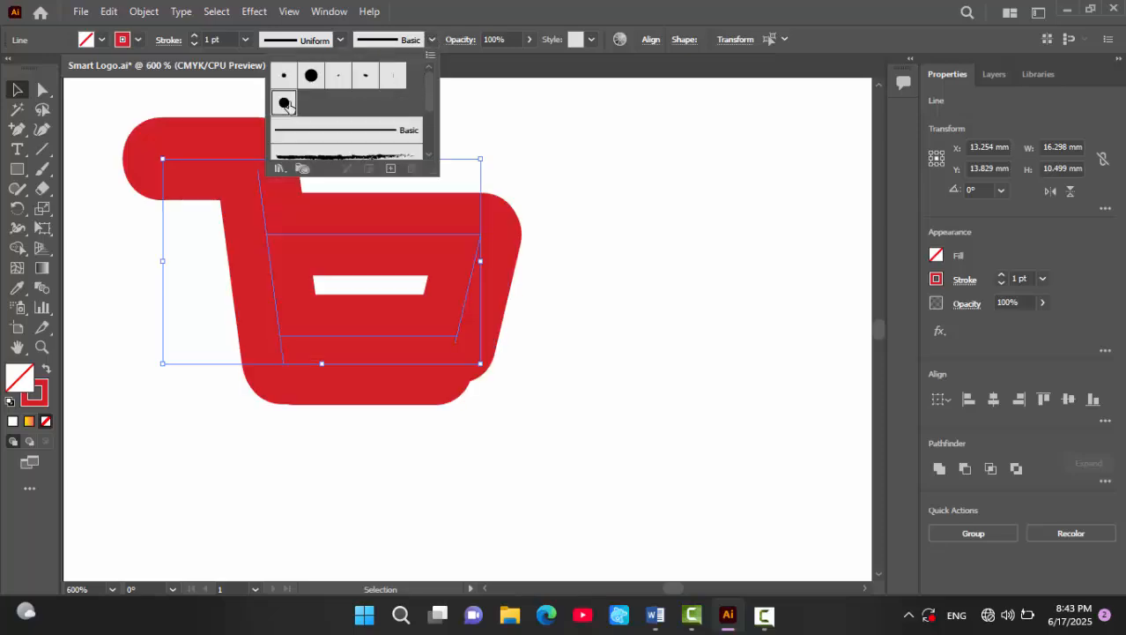
left_click(1025, 341)
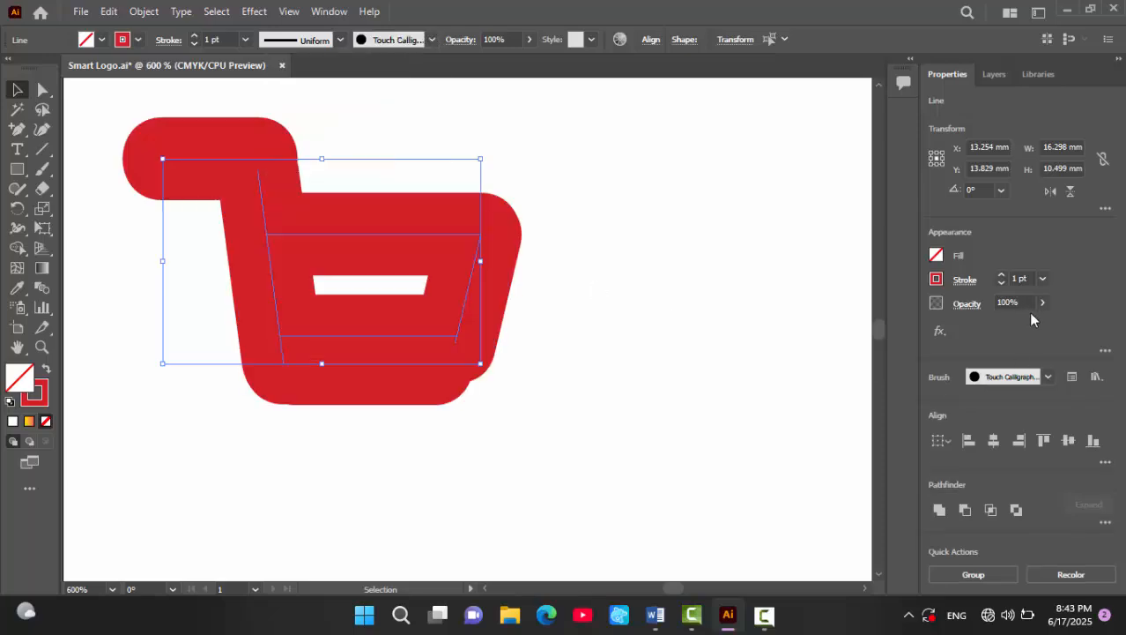
- Set the stroke weight of all the cart lines to 0.5 pt and deselect them
left_click(1043, 279)
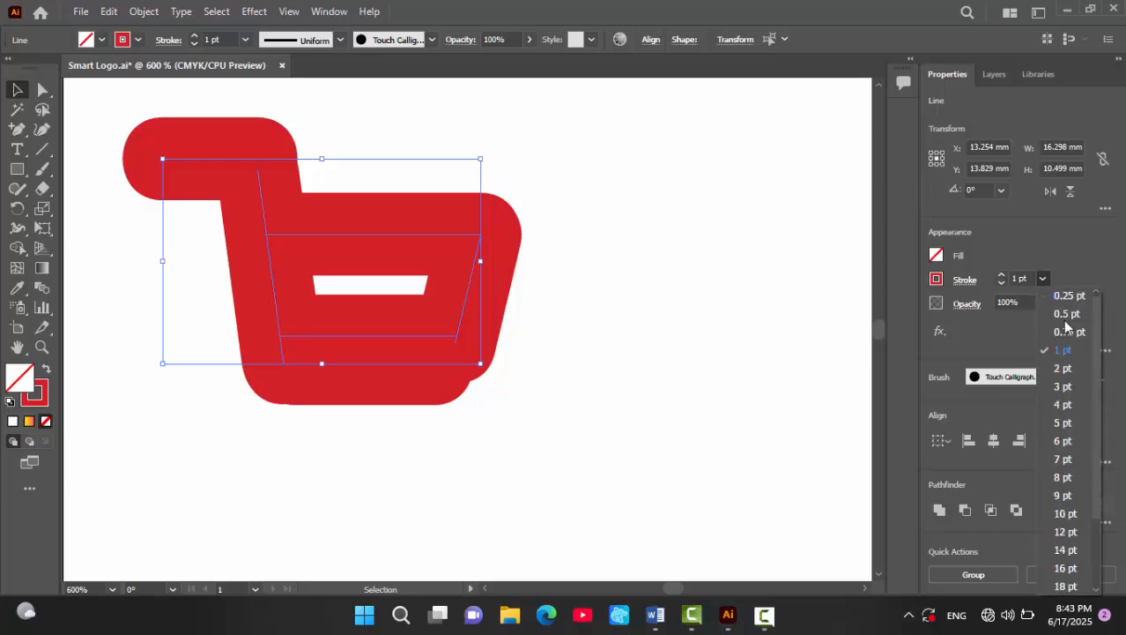
left_click(1061, 321)
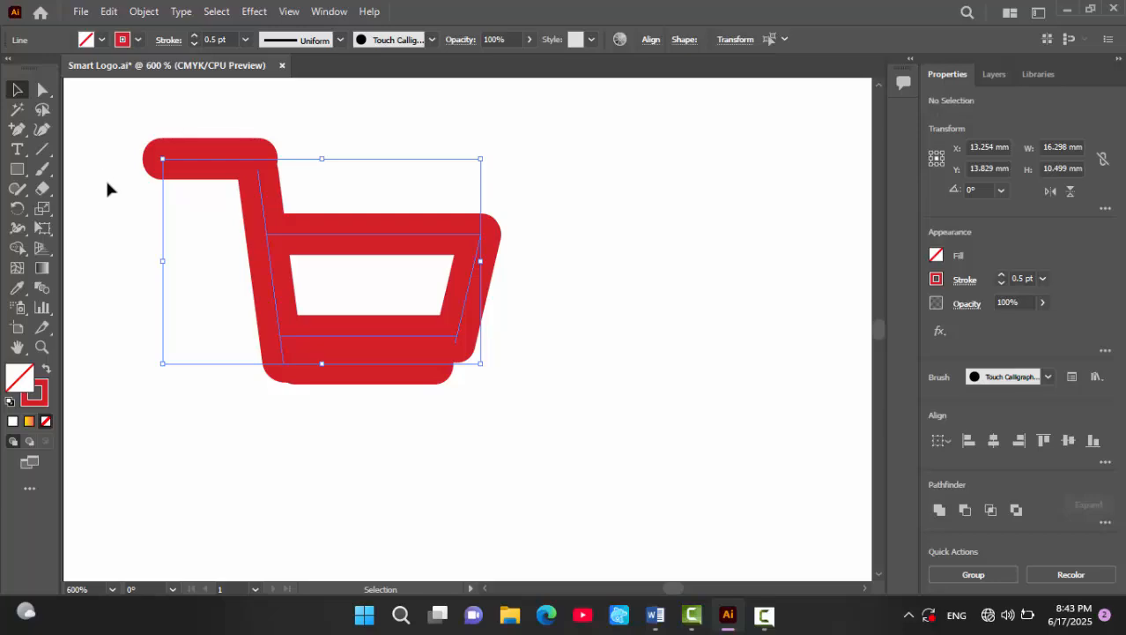
left_click(178, 294)
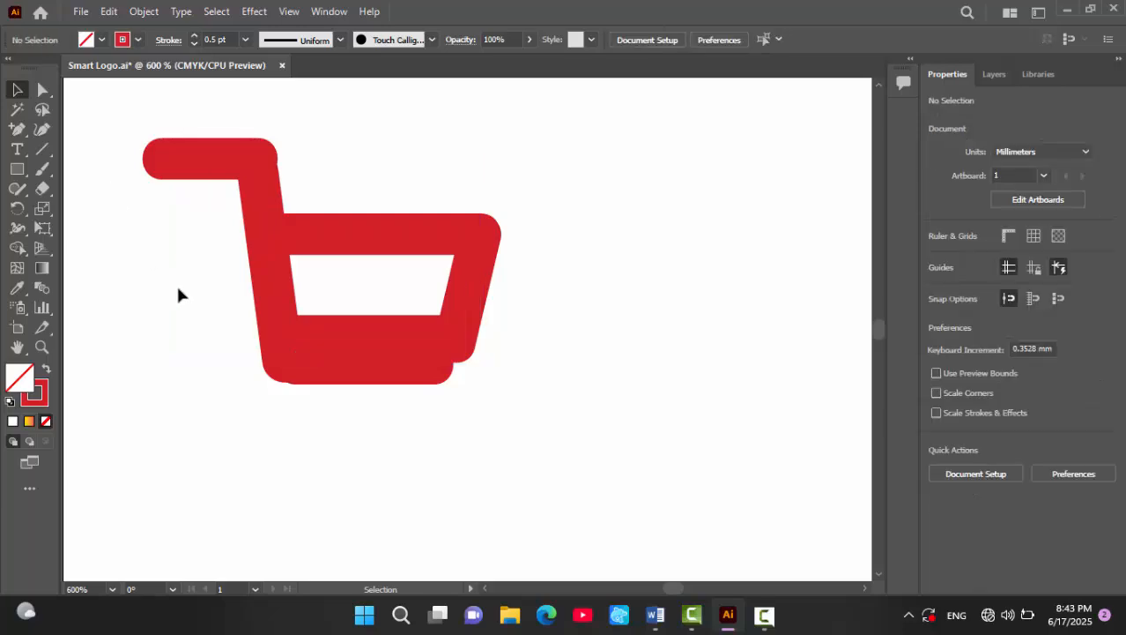
- Enlarge the whole cart drawing proportionally to about 40.5 mm wide
key("ctrl+minus")
key("ctrl+minus")
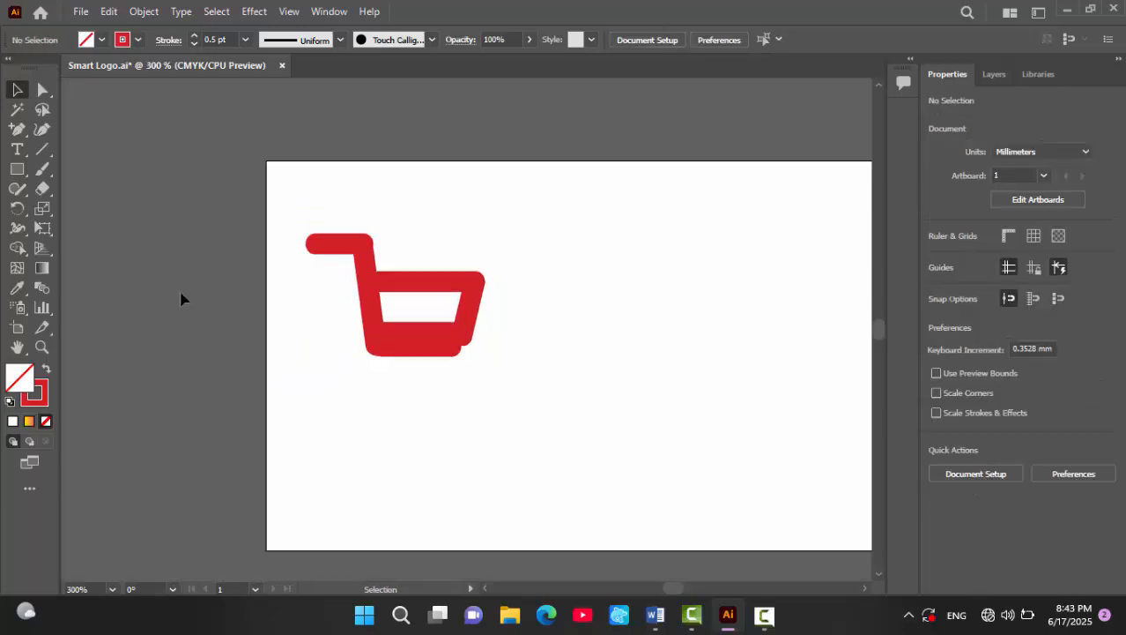
mouse_move(292, 194)
left_mouse_down()
mouse_move(451, 436)
mouse_move(509, 441)
mouse_move(475, 351)
mouse_move(555, 485)
mouse_move(609, 524)
mouse_move(558, 502)
left_mouse_up()
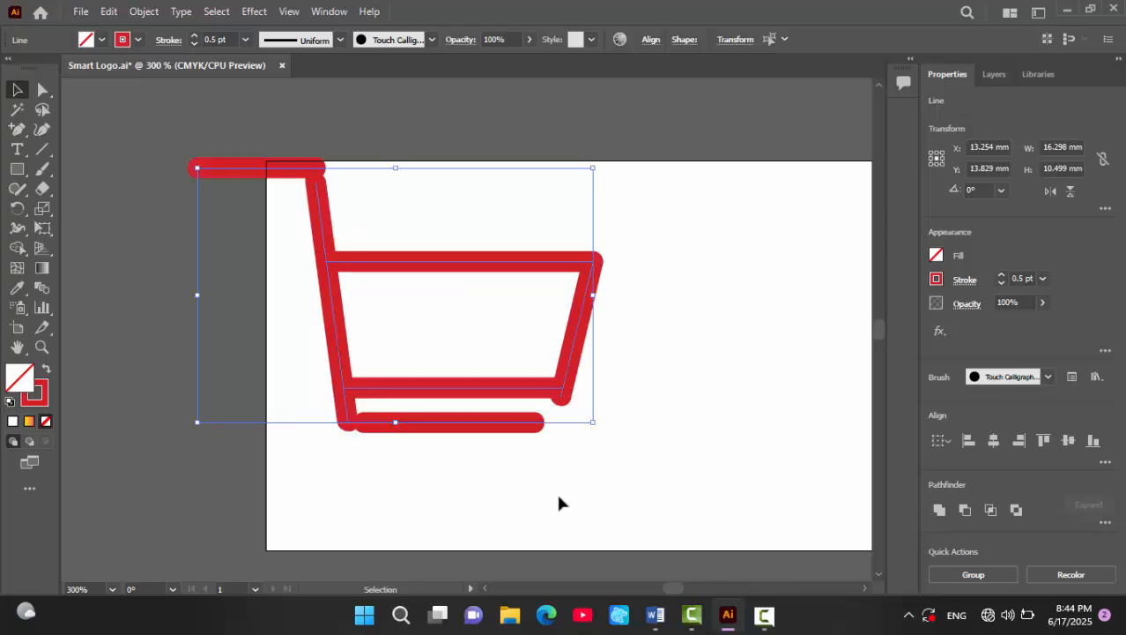
left_click(652, 356)
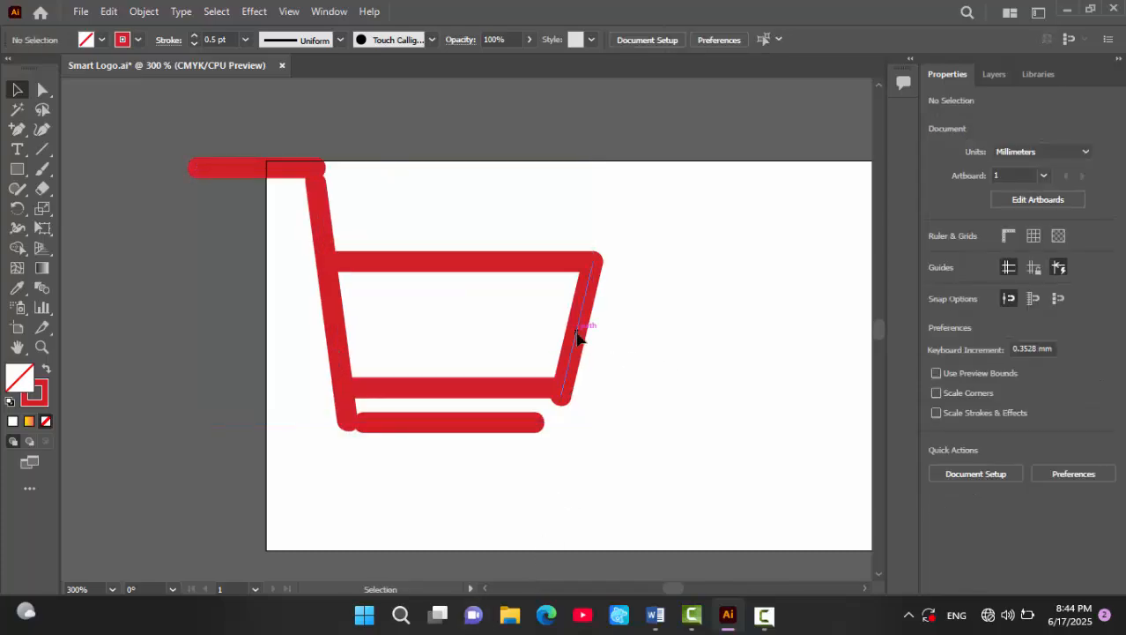
- Move the whole cart fully inside the artboard and scale it down slightly
left_click_drag(577, 337, 604, 359)
key("ctrl+z")
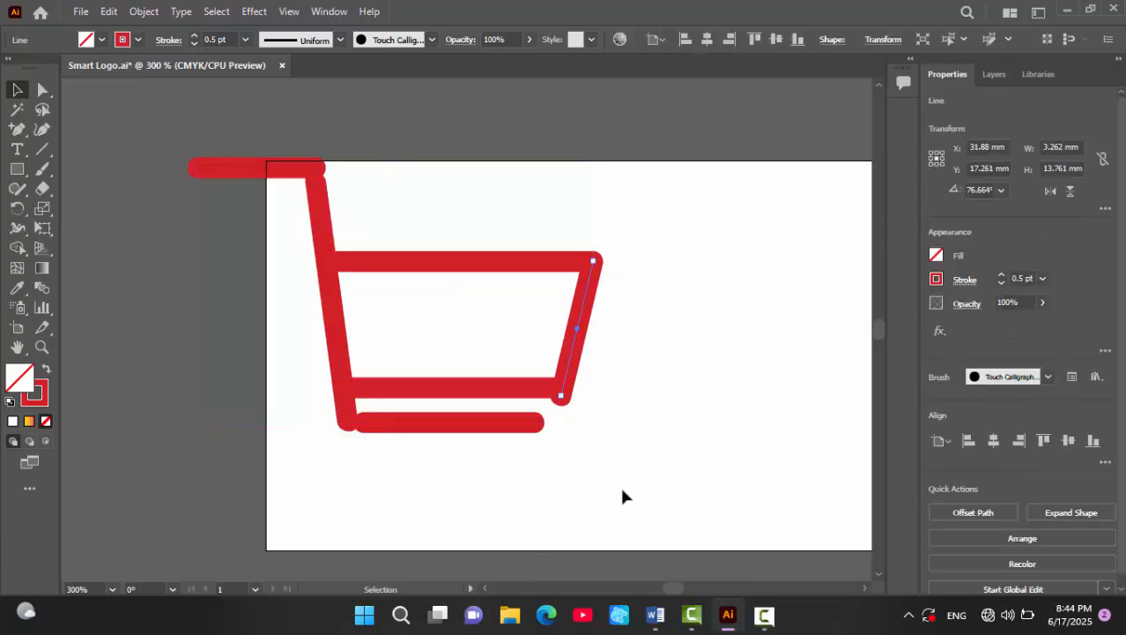
left_click_drag(622, 496, 231, 249)
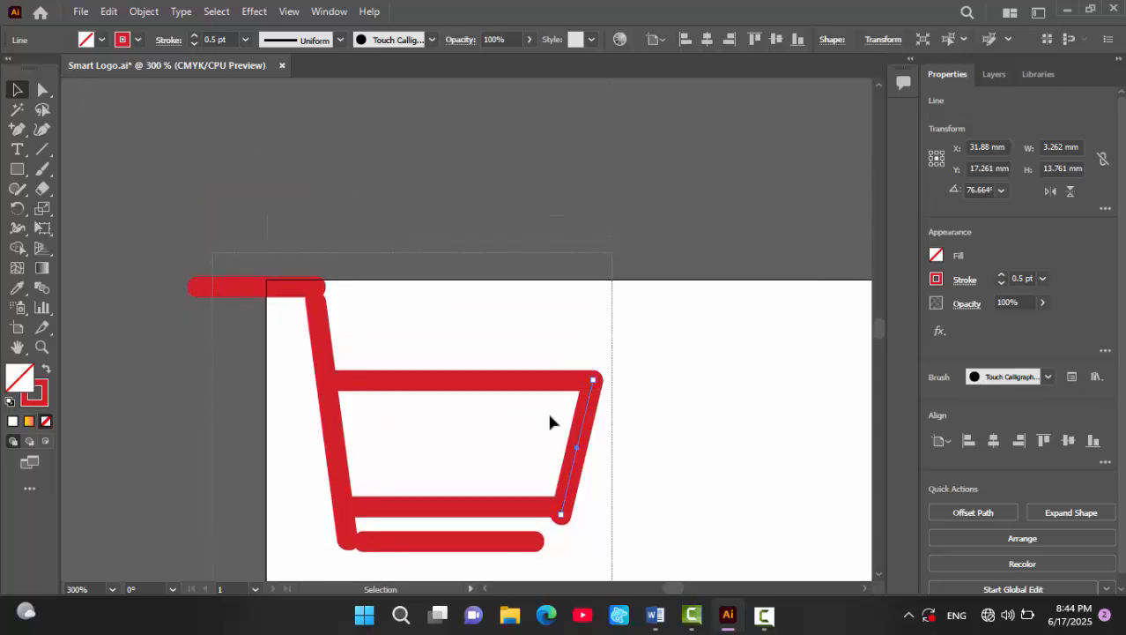
left_click_drag(549, 421, 535, 294)
left_click_drag(551, 368, 564, 390)
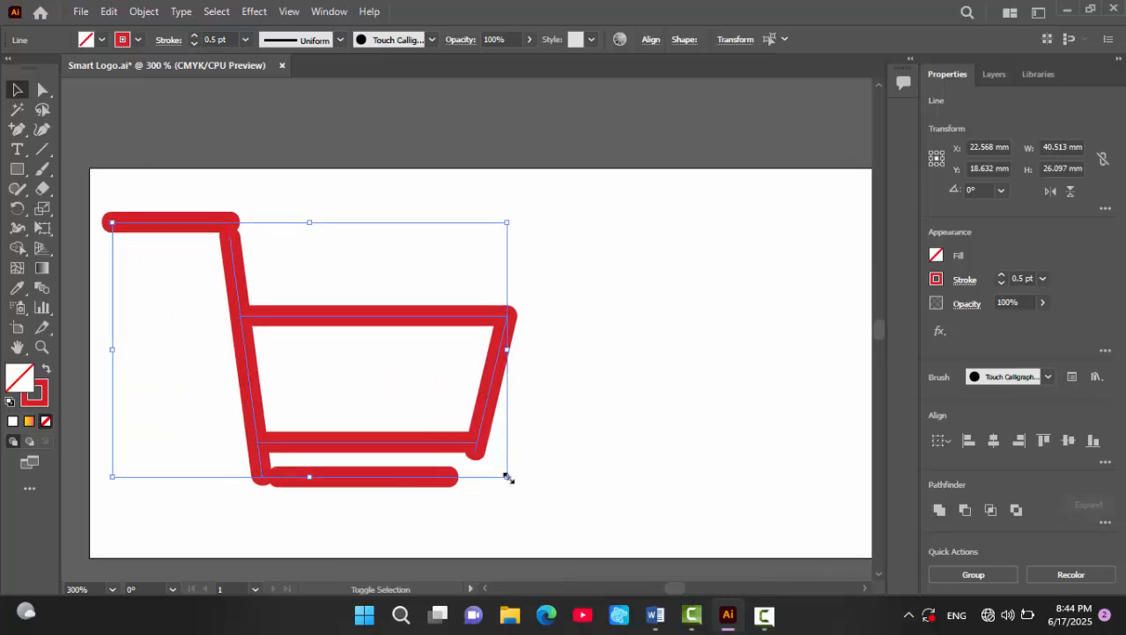
left_click_drag(508, 477, 613, 426)
left_click(533, 334)
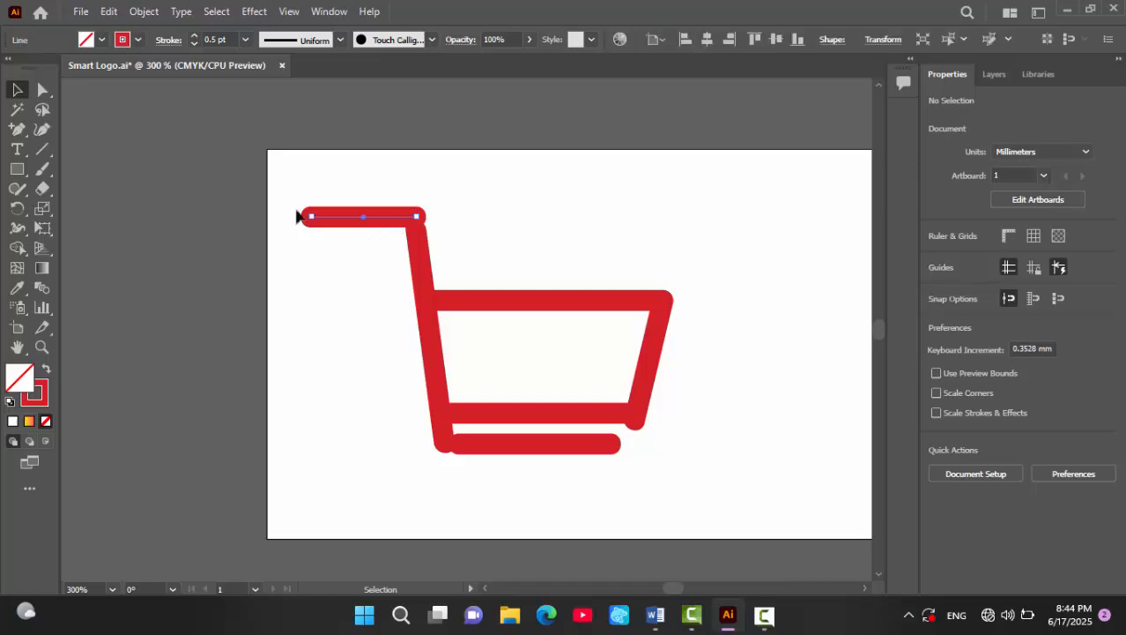
- Shorten the cart's handle line by pulling in its outer end
left_click(314, 222)
left_click_drag(313, 222, 344, 222)
left_click(387, 320)
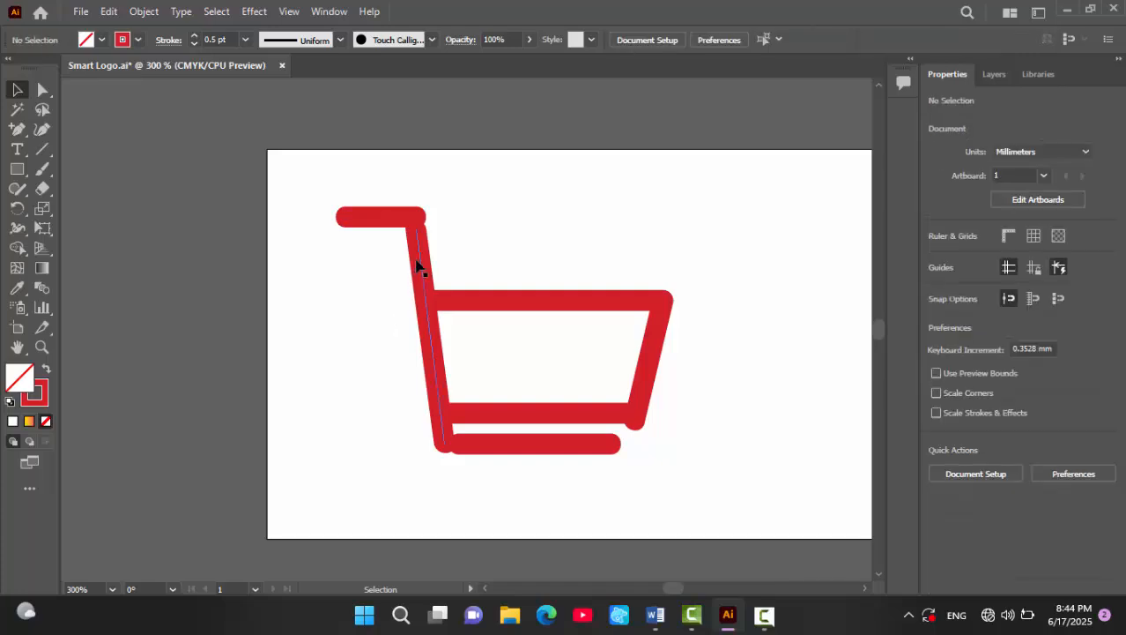
- Shorten the slanted post from its top end, leaving a gap below the handle line
left_click(418, 254)
left_click_drag(415, 227, 418, 260)
key("ctrl+z")
left_click(402, 319)
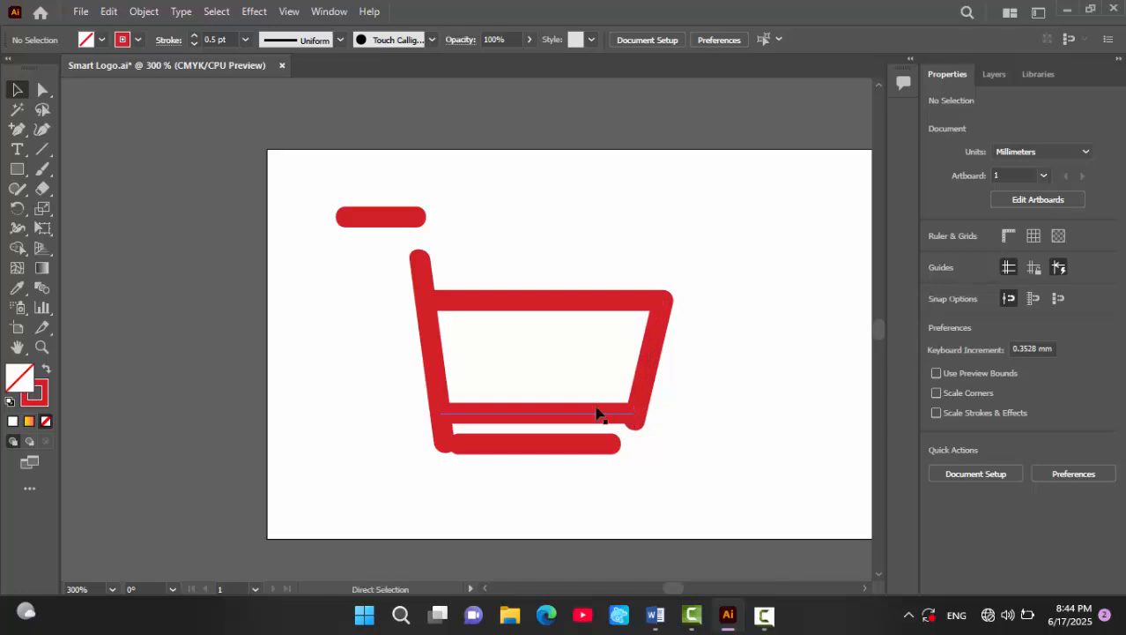
- Move the cart's lowest line farther down and extend the slanted post's lower end to meet it in a clean corner
key("ctrl+=")
key("ctrl+=")
key("ctrl+=")
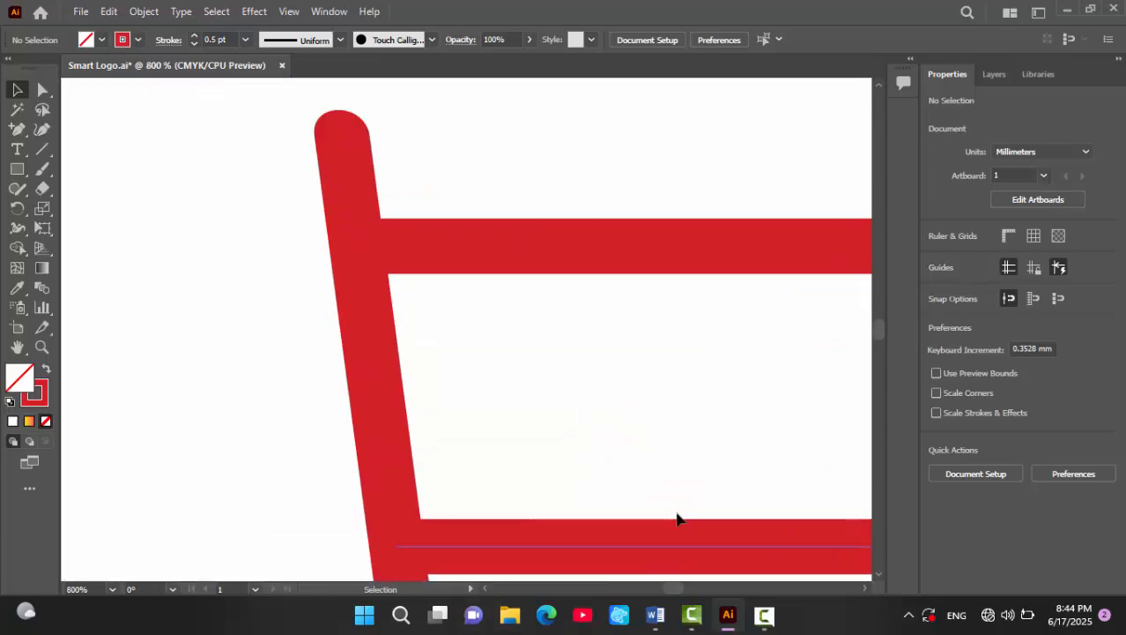
scroll(677, 518, "down", 5)
scroll(677, 518, "right", 5)
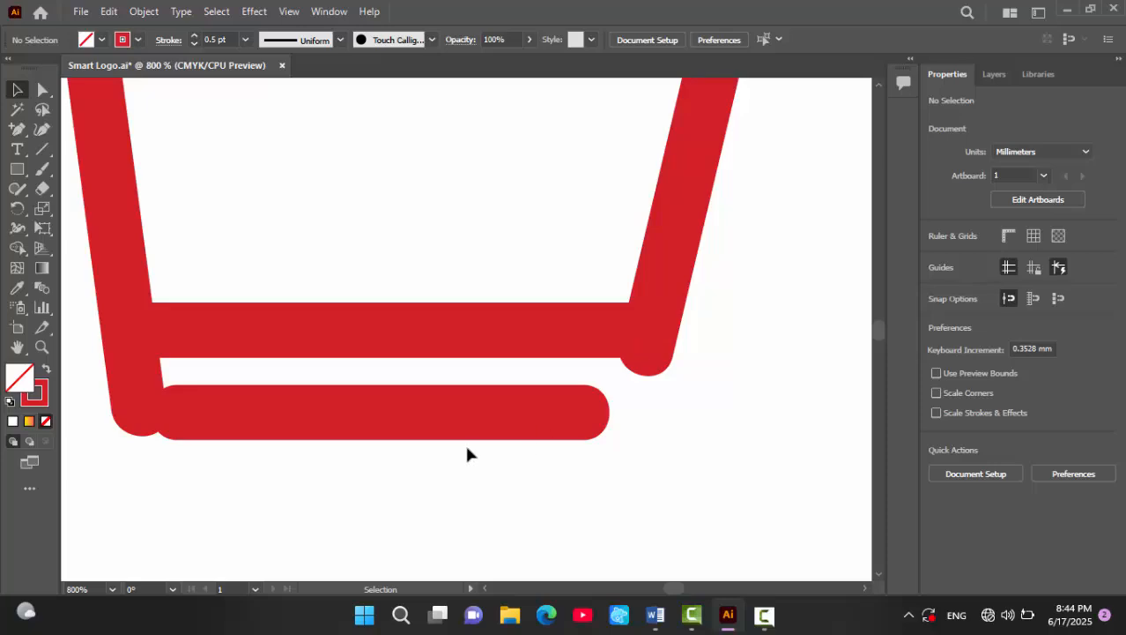
scroll(562, 346, "down", 2)
scroll(562, 346, "left", 2)
left_click_drag(557, 341, 556, 398)
left_click_drag(238, 321, 249, 406)
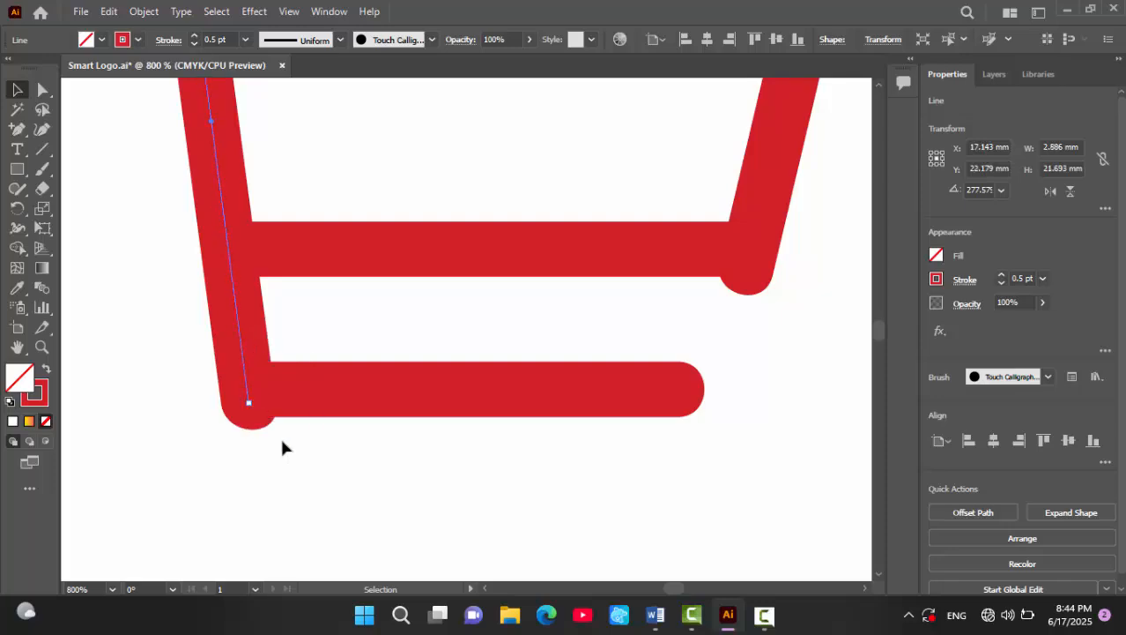
left_click(282, 439)
left_click_drag(338, 394, 339, 407)
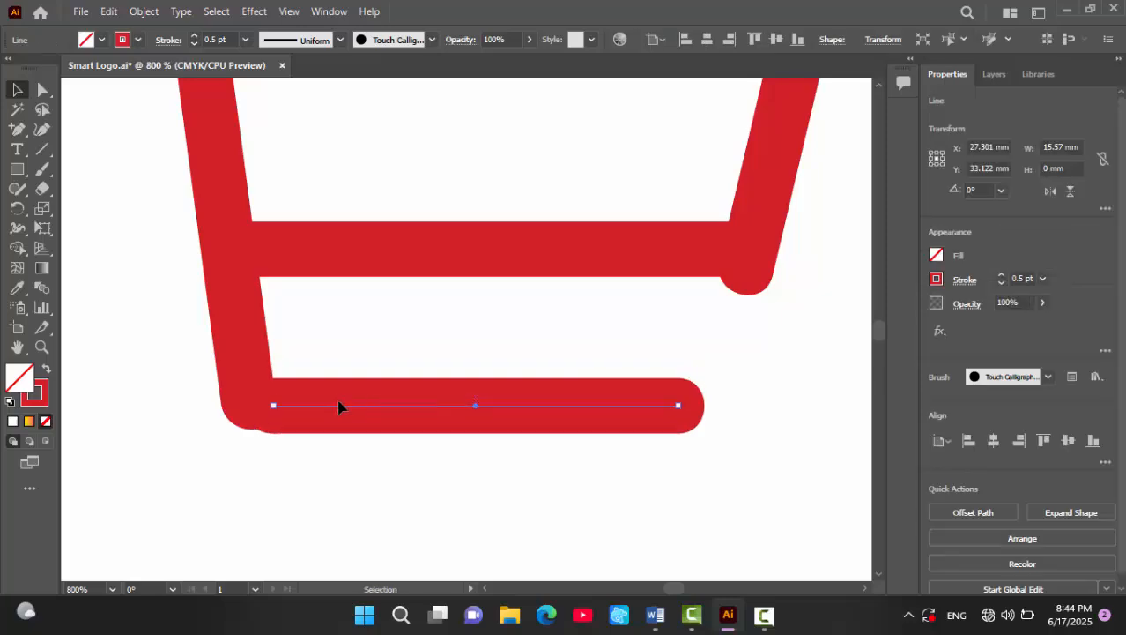
- Extend the free end of the cart's lowest line to a length of about 23.2 mm
scroll(452, 432, "right", 5)
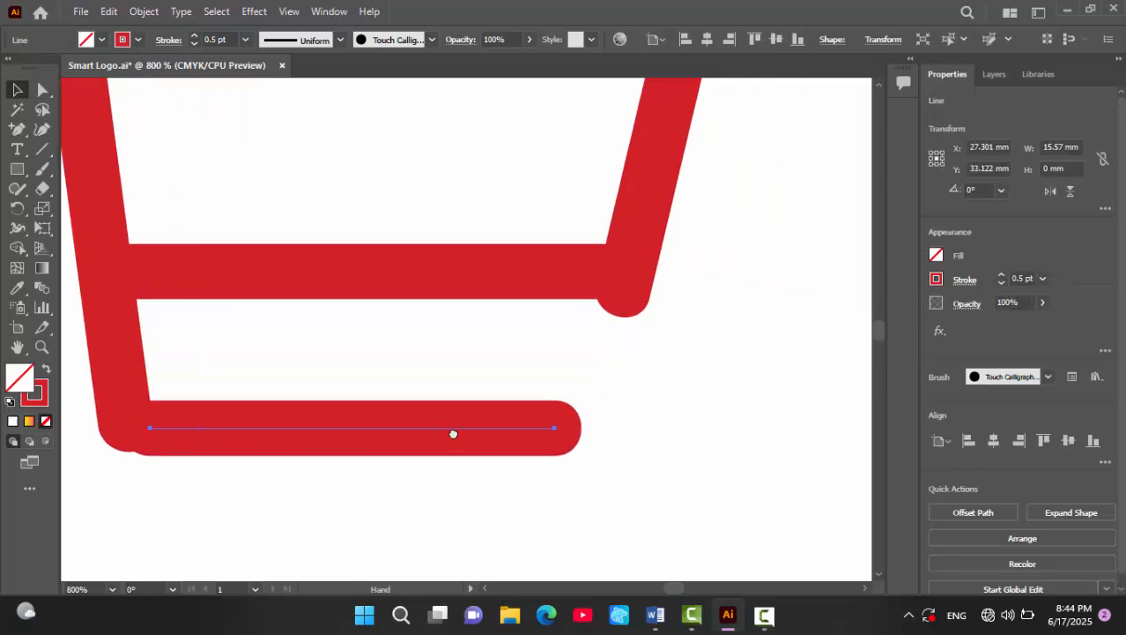
left_click_drag(431, 411, 631, 412)
left_click(538, 295)
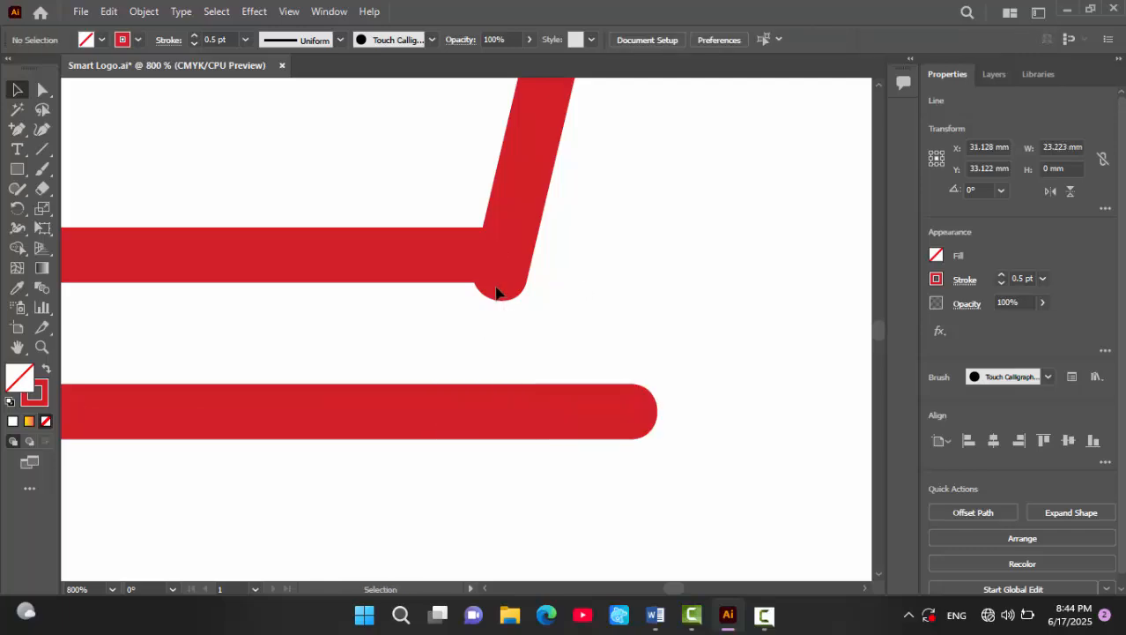
- Lower the basket's bottom line to align with the lower end of the slanted front side
left_click_drag(422, 276, 427, 293)
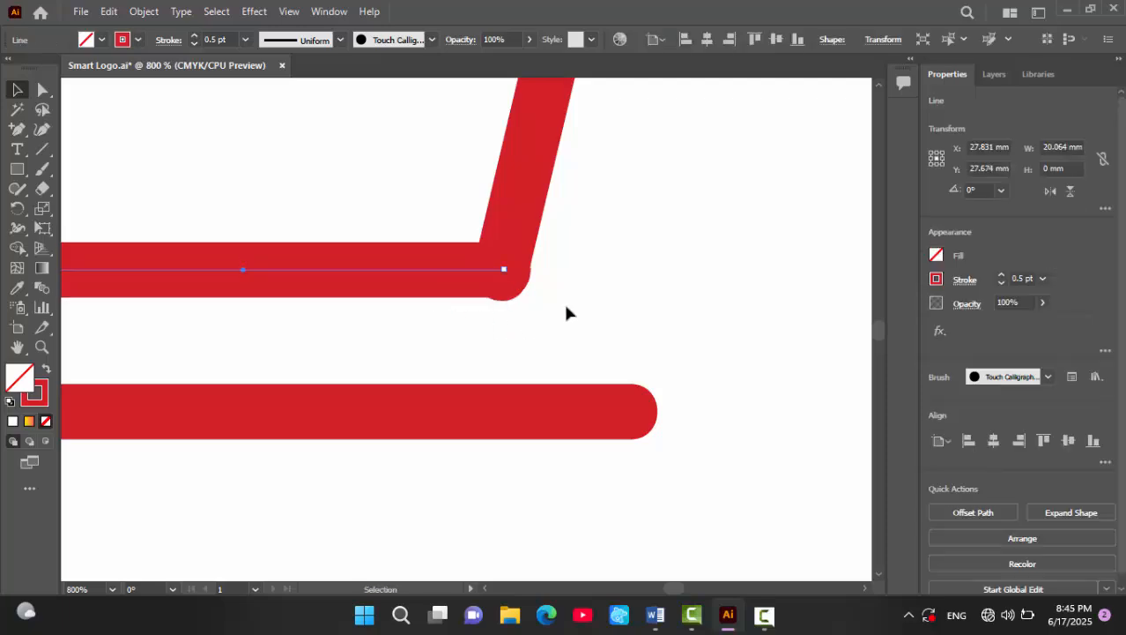
left_click(565, 309)
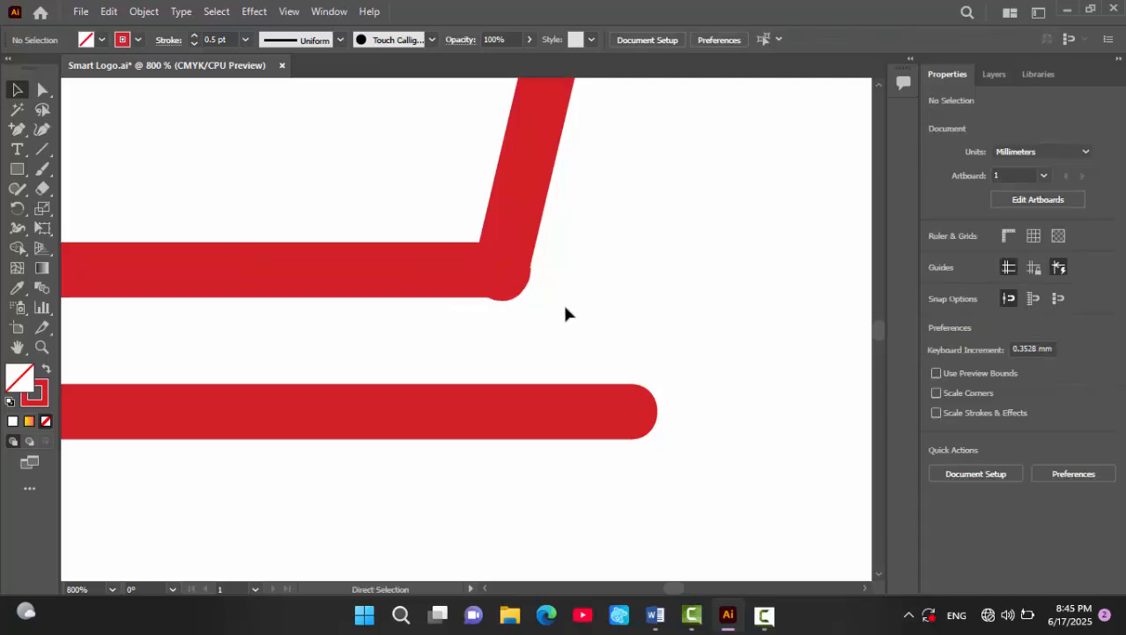
key("ctrl+minus")
key("ctrl+minus")
key("ctrl+minus")
key("ctrl+minus")
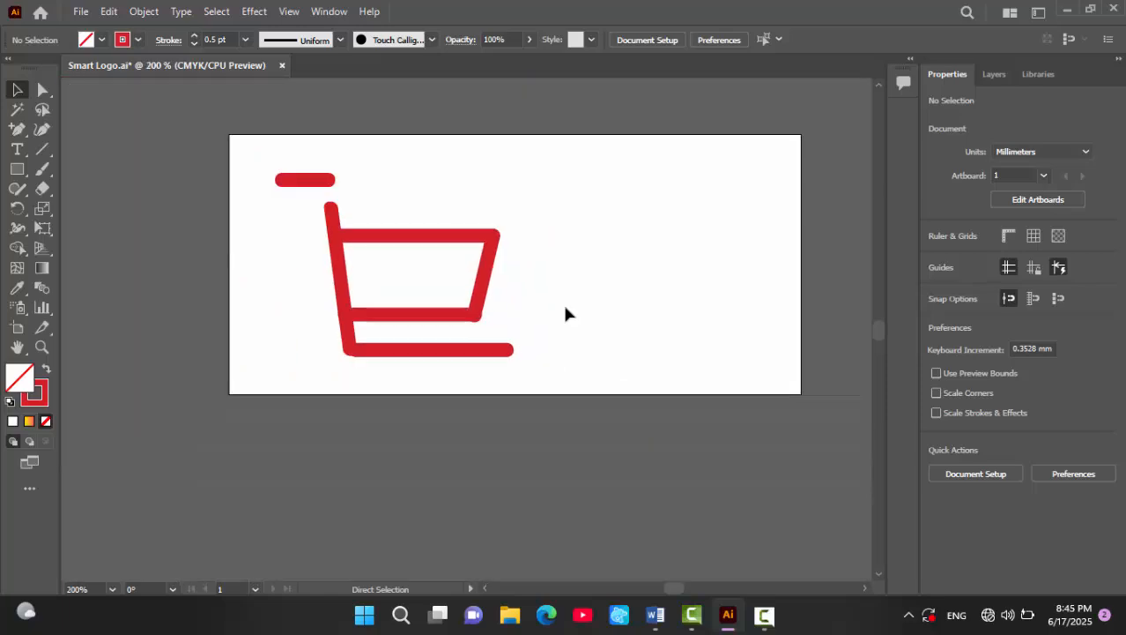
- Smooth the basket's lower front corner by nudging the bottom line down and shortening it to about 19.9 mm
key("ctrl+plus")
key("ctrl+plus")
key("ctrl+plus")
key("ctrl+plus")
key("ctrl+plus")
key("ctrl+plus")
key("ctrl+plus")
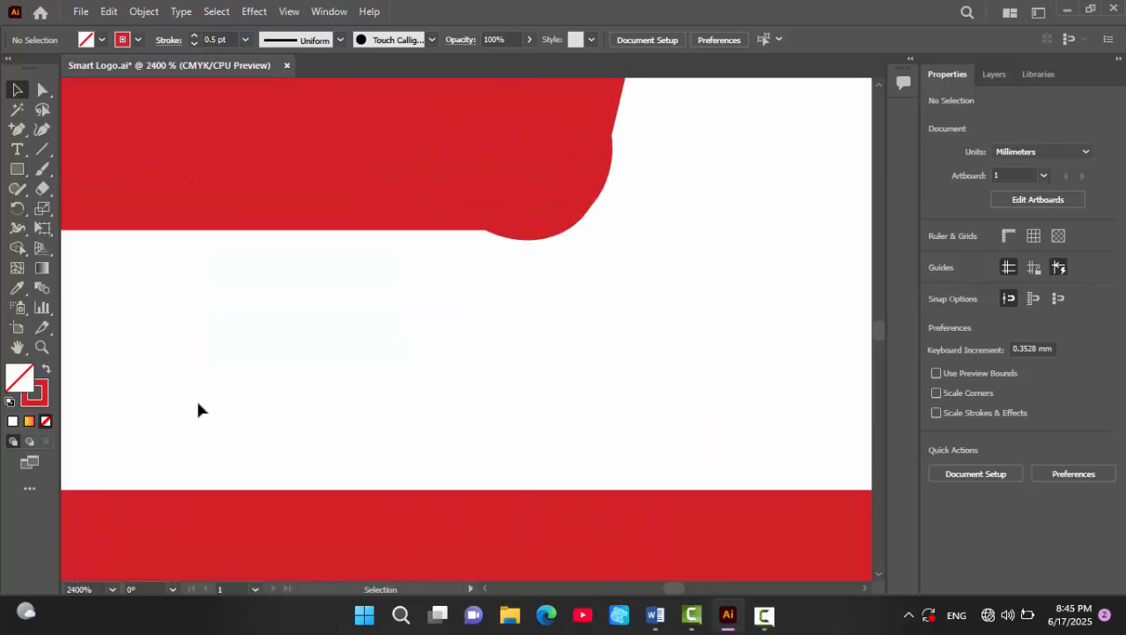
left_click_drag(413, 297, 578, 447)
left_click_drag(481, 303, 483, 312)
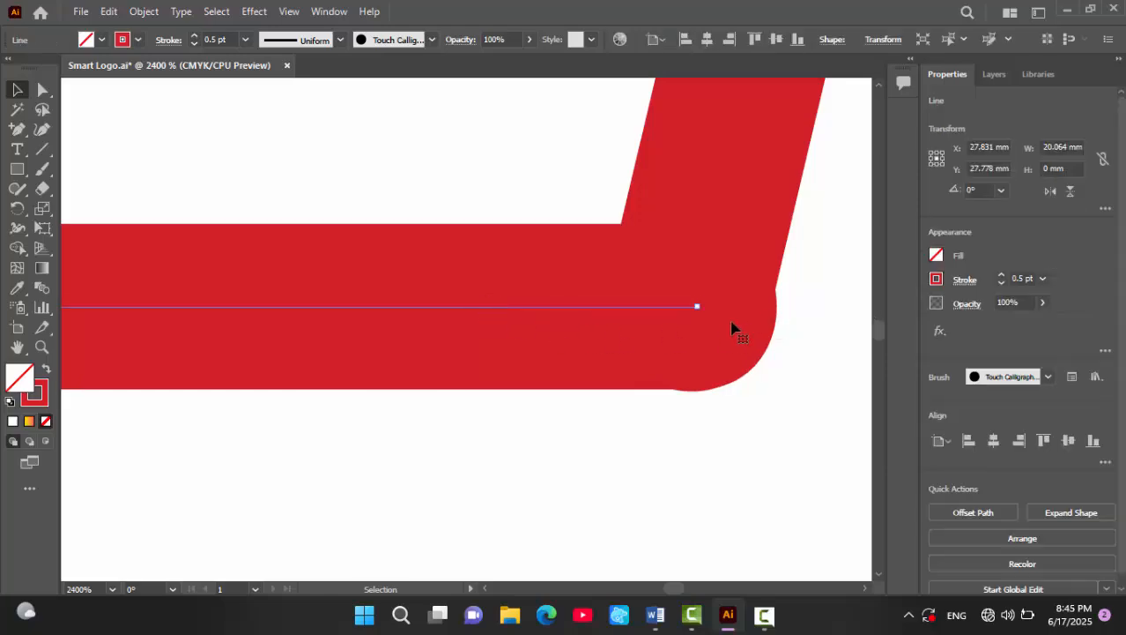
left_click_drag(699, 312, 683, 306)
left_click(800, 373)
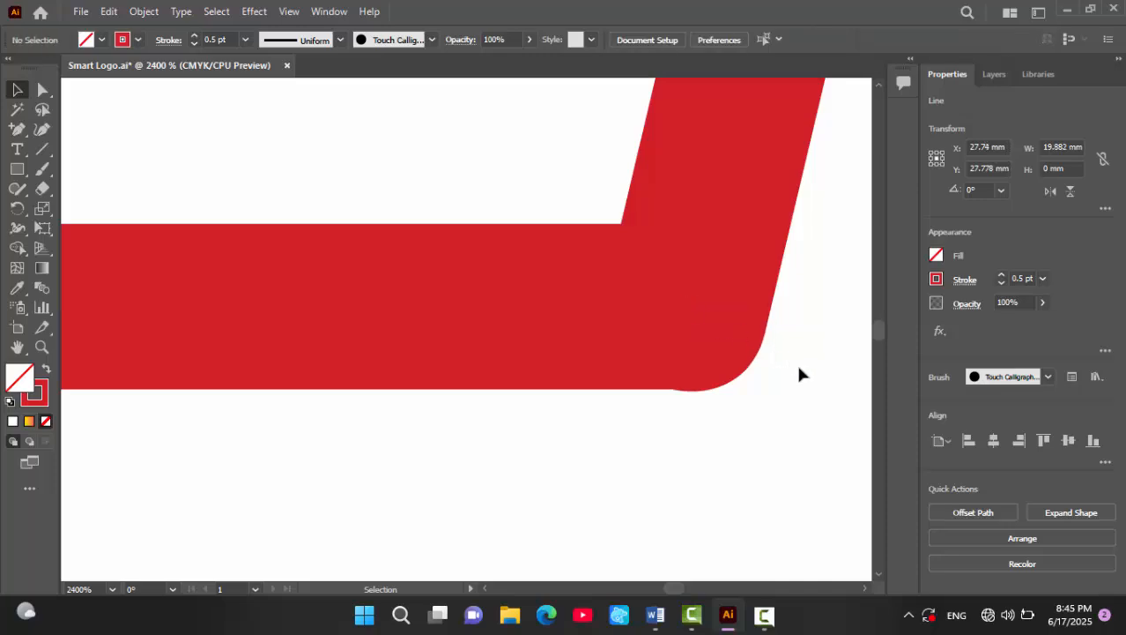
- Shift the cart's lowest line left so its free end lines up beneath the basket's upper front corner
key("ctrl+minus")
key("ctrl+minus")
key("ctrl+minus")
key("ctrl+minus")
key("ctrl+minus")
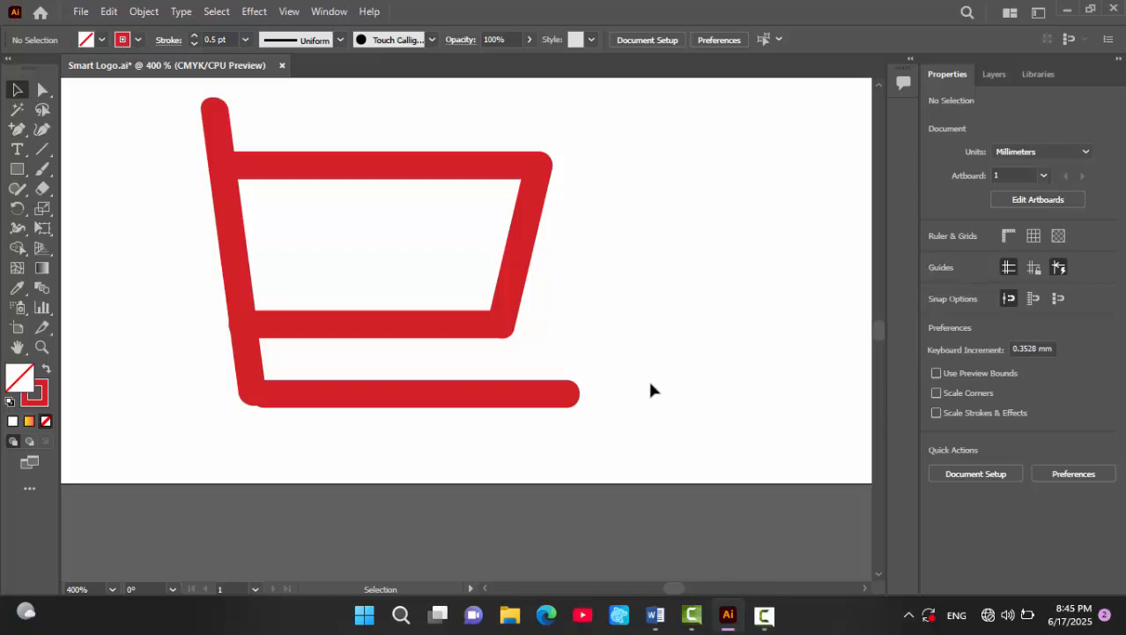
left_click(560, 397)
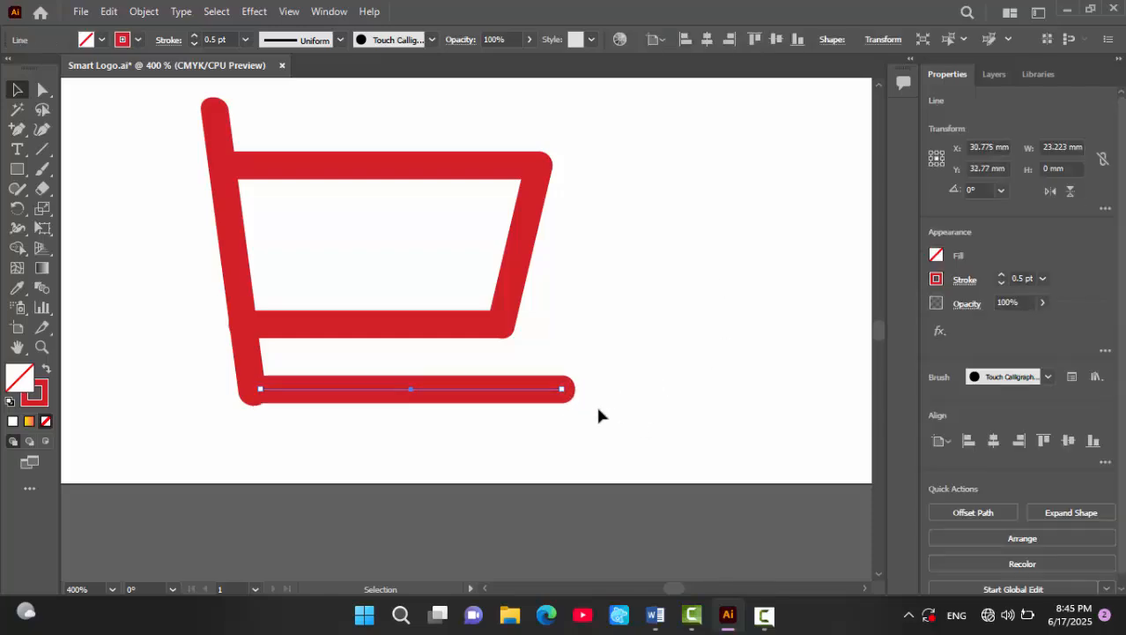
key("Left")
left_click(543, 411)
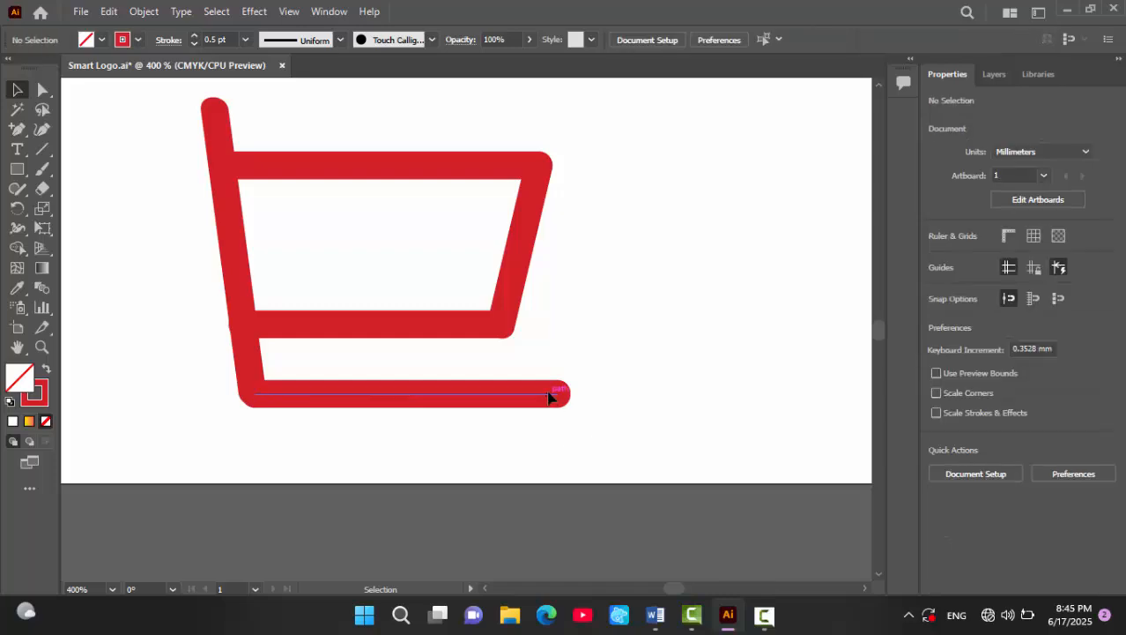
left_click_drag(551, 395, 541, 395)
left_click(614, 398)
- Move the short handle line straight down onto the upper end of the slanted post
scroll(493, 347, "up", 3)
scroll(493, 347, "left", 3)
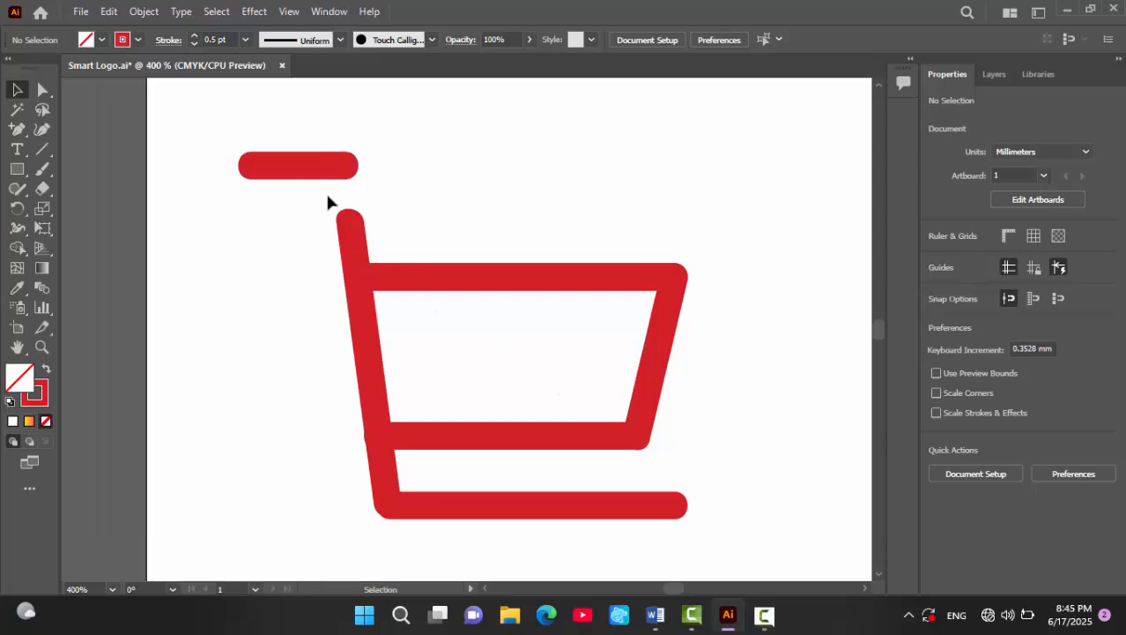
left_click_drag(317, 178, 317, 231)
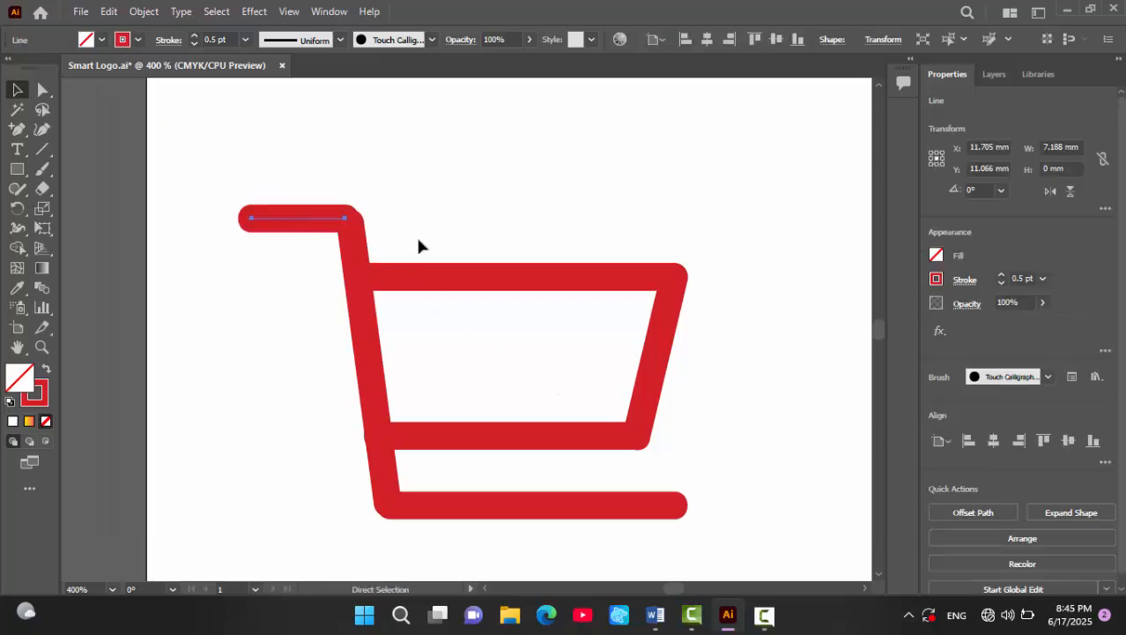
- Lower the handle line to form a smooth corner with the post and shorten its free end to about 6.07 mm
key("ctrl+equal")
key("ctrl+equal")
key("ctrl+equal")
key("ctrl+equal")
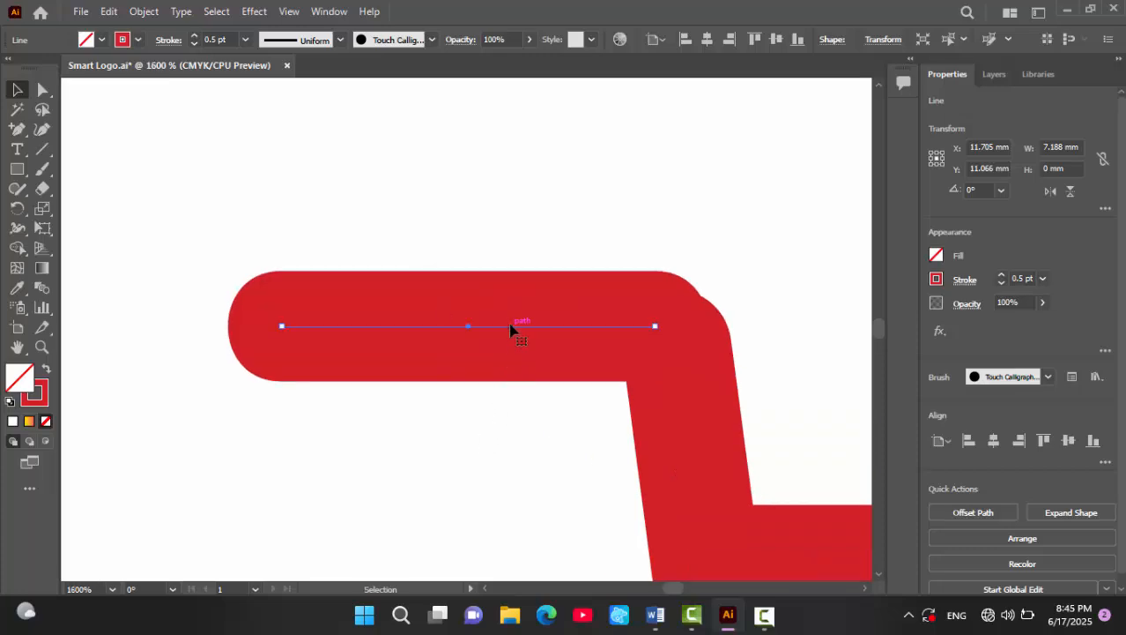
left_click_drag(510, 326, 510, 342)
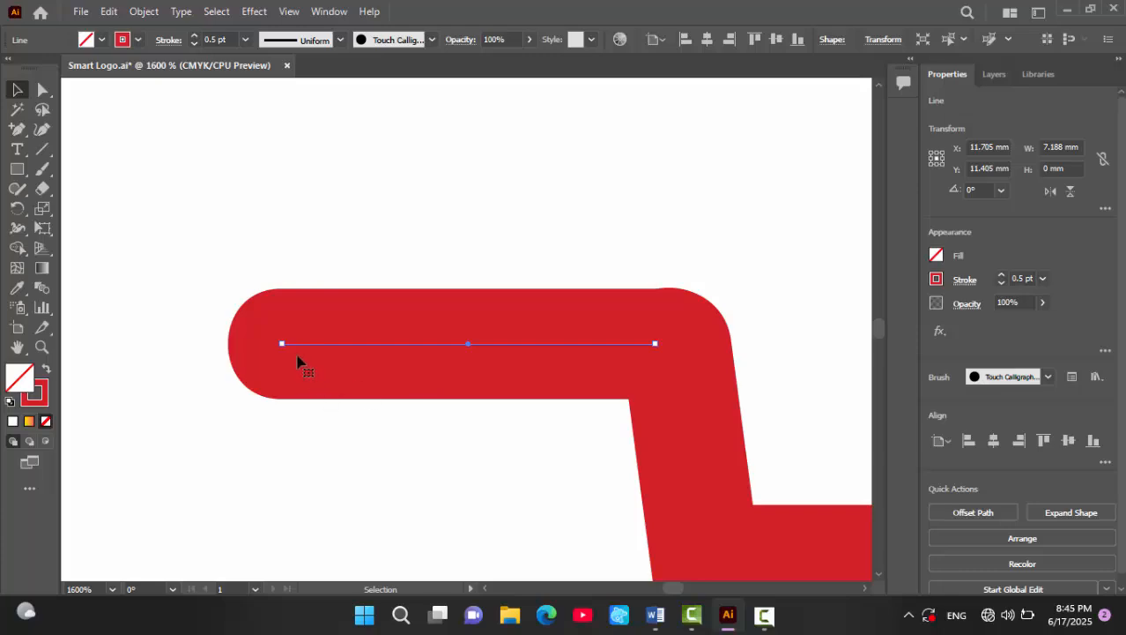
left_click_drag(283, 343, 339, 343)
left_click(385, 230)
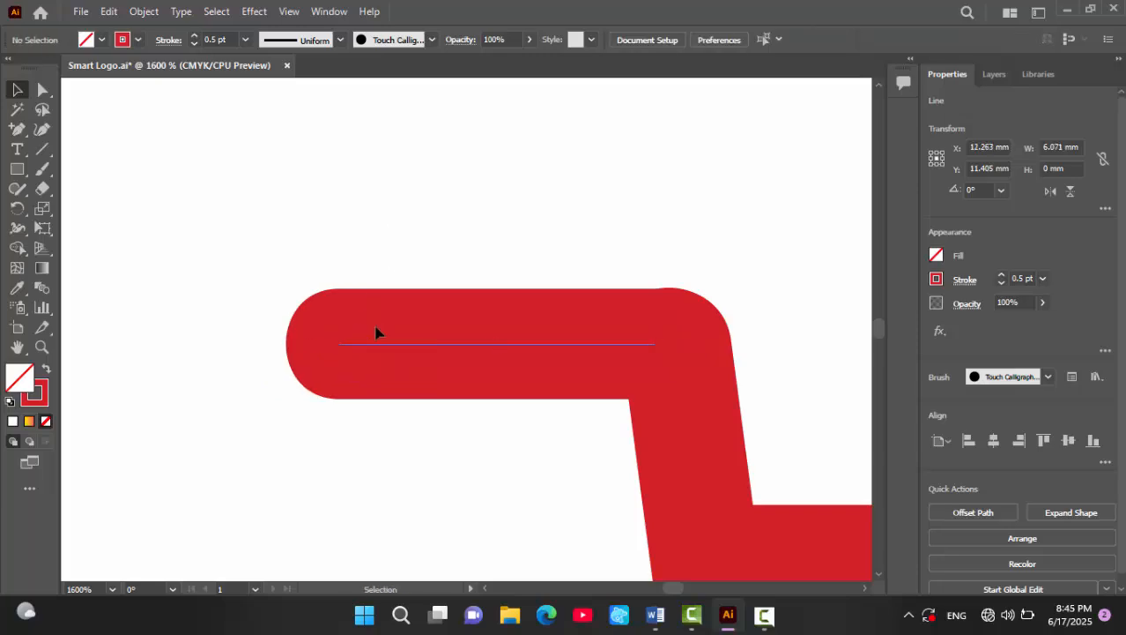
- Nudge the whole cart six increments up and three increments left on the artboard
key("ctrl+minus")
key("ctrl+minus")
key("ctrl+minus")
key("ctrl+minus")
key("ctrl+minus")
key("ctrl+minus")
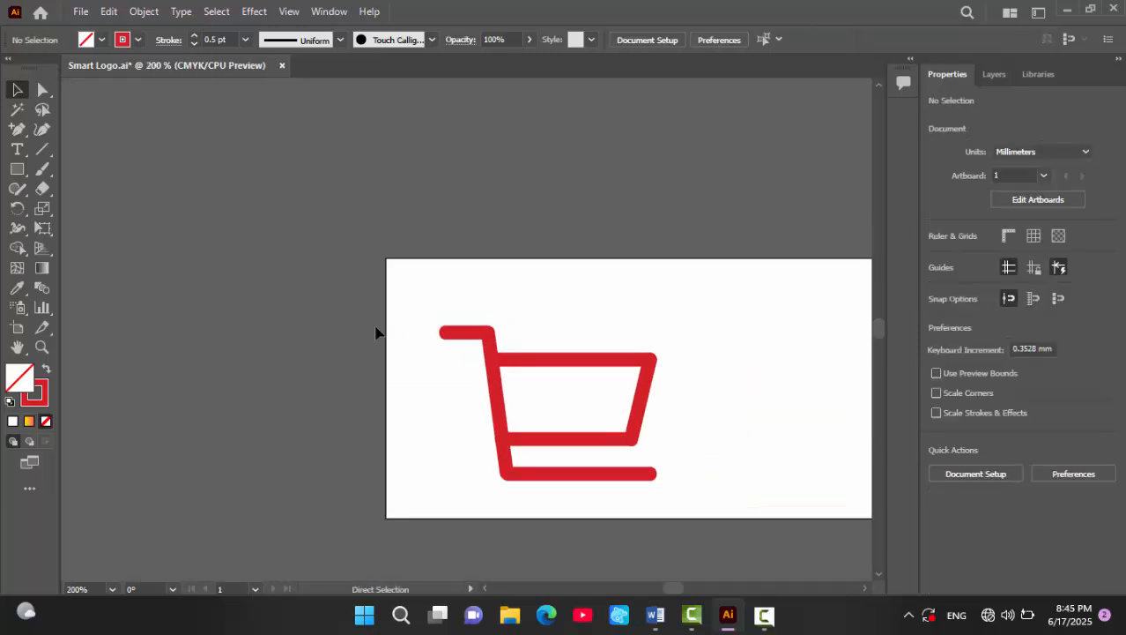
key("ctrl+plus")
key("ctrl+plus")
scroll(539, 375, "down", 4)
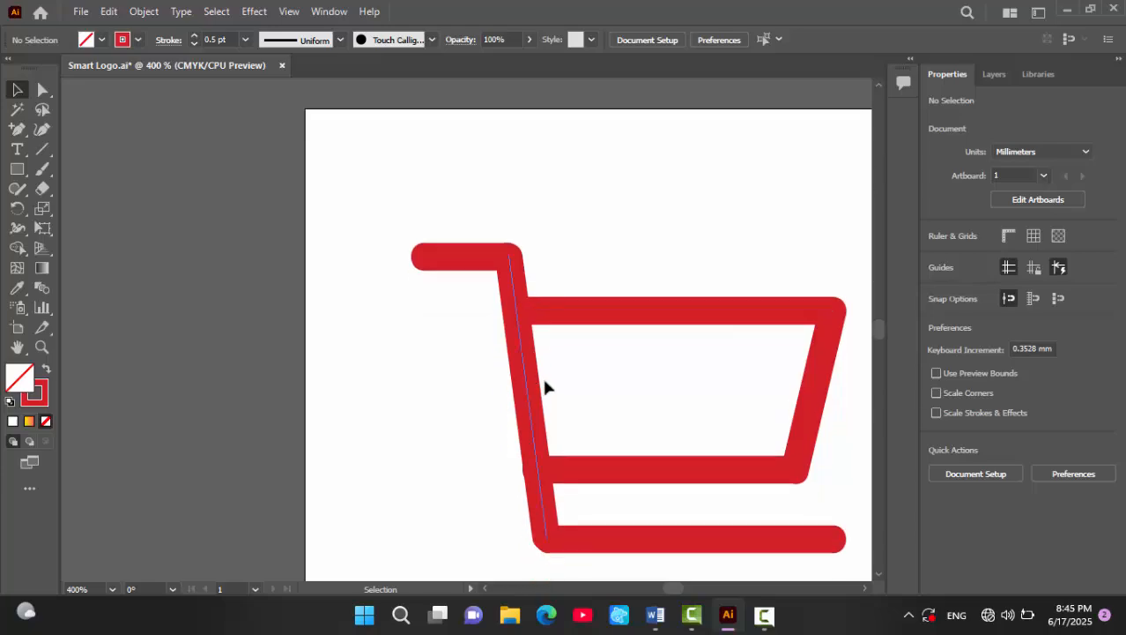
scroll(590, 409, "right", 3)
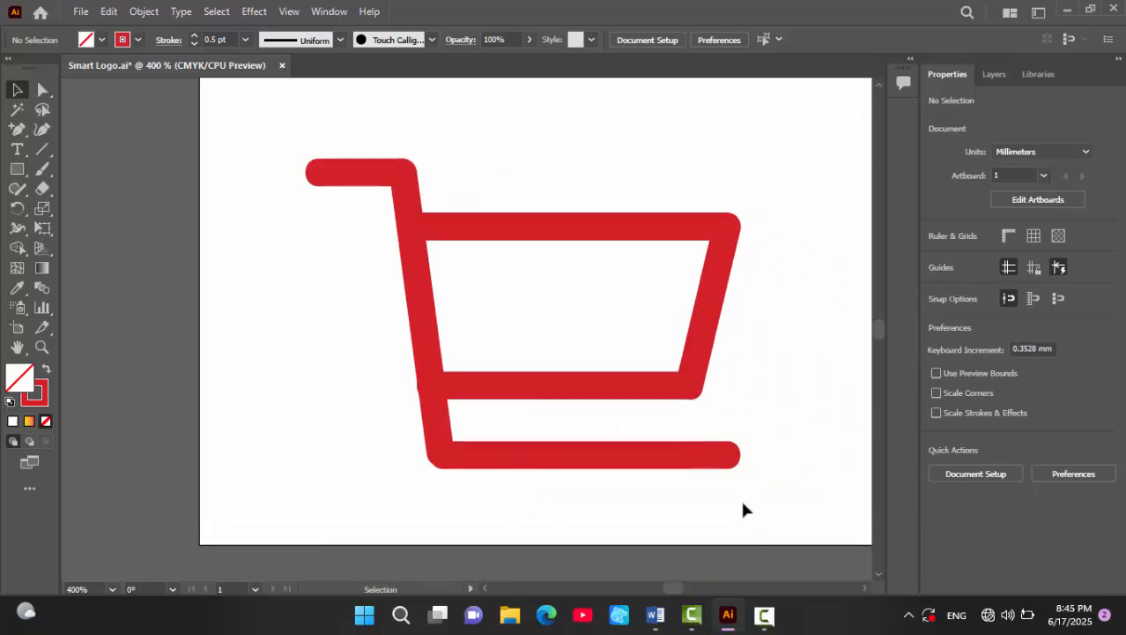
left_click_drag(743, 504, 295, 114)
key("Up")
key("Up")
key("Up")
key("Up")
key("Up")
key("Up")
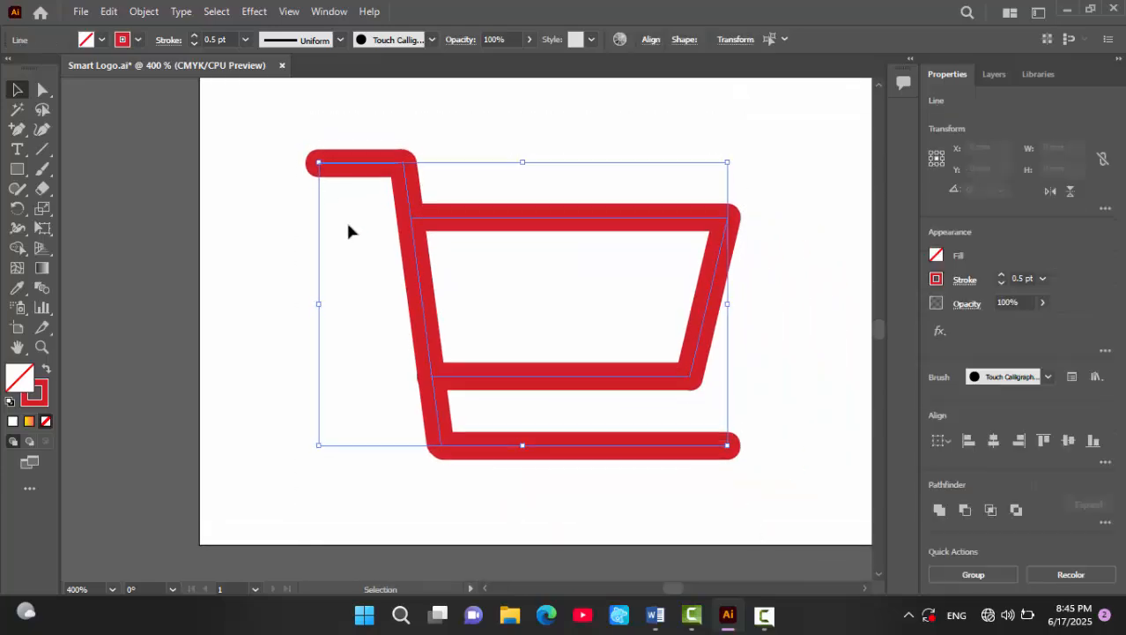
key("Left")
key("Left")
key("Left")
left_click(159, 250)
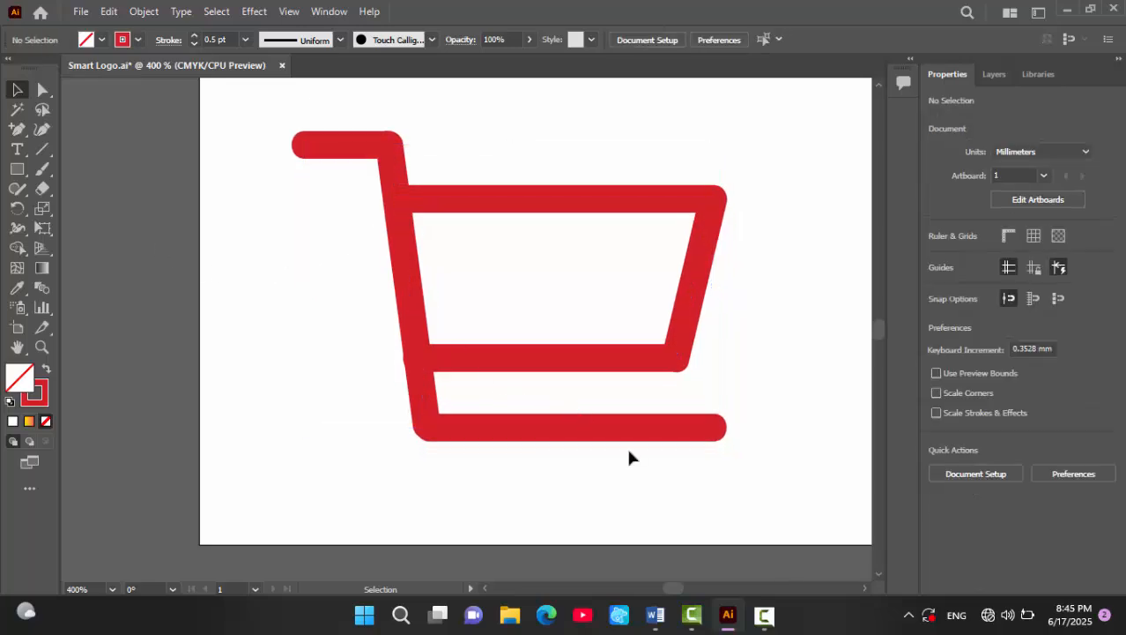
- Draw a wheel circle about 3.75 mm in diameter below the rear part of the cart's lowest line
left_click_drag(626, 445, 392, 329)
scroll(423, 352, "up", 2)
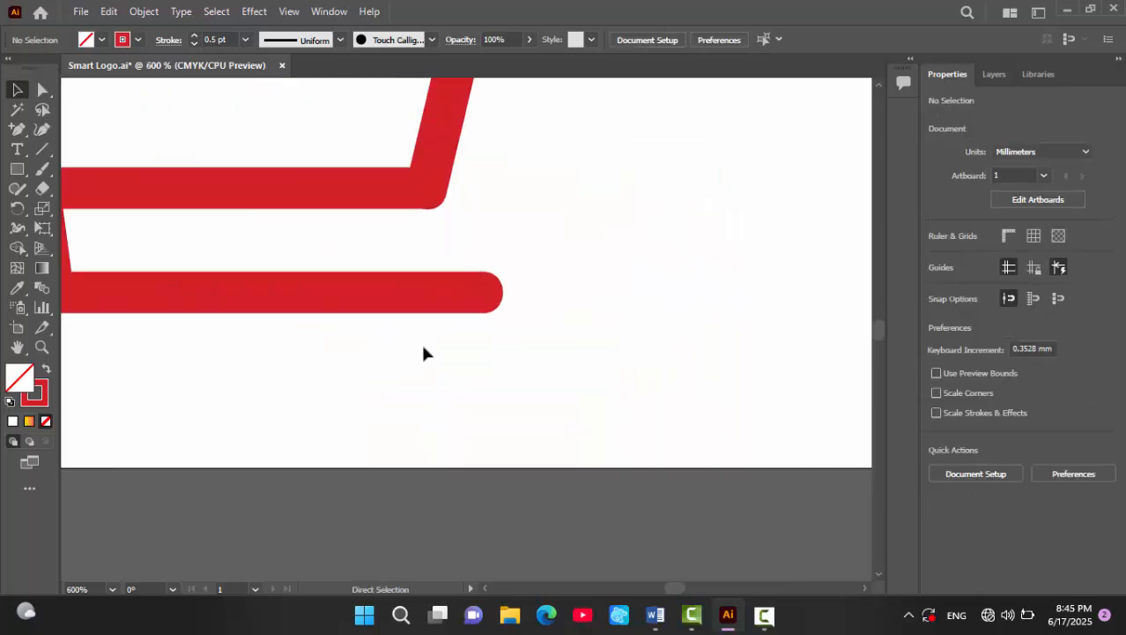
left_click_drag(182, 406, 402, 380)
left_click_drag(20, 171, 81, 204)
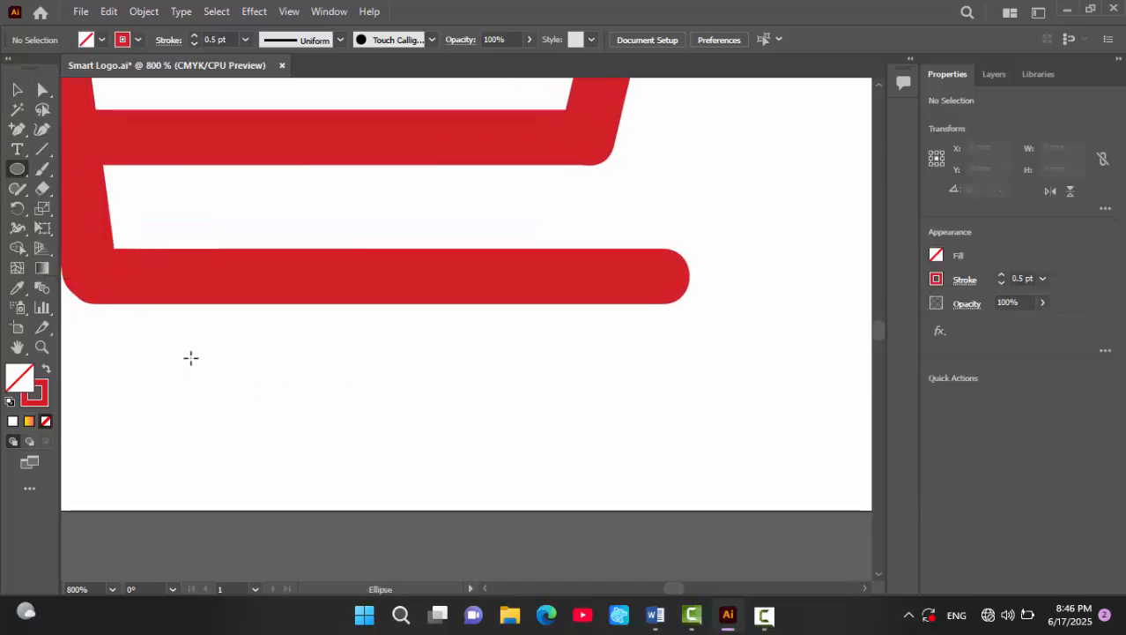
left_click_drag(188, 347, 239, 396)
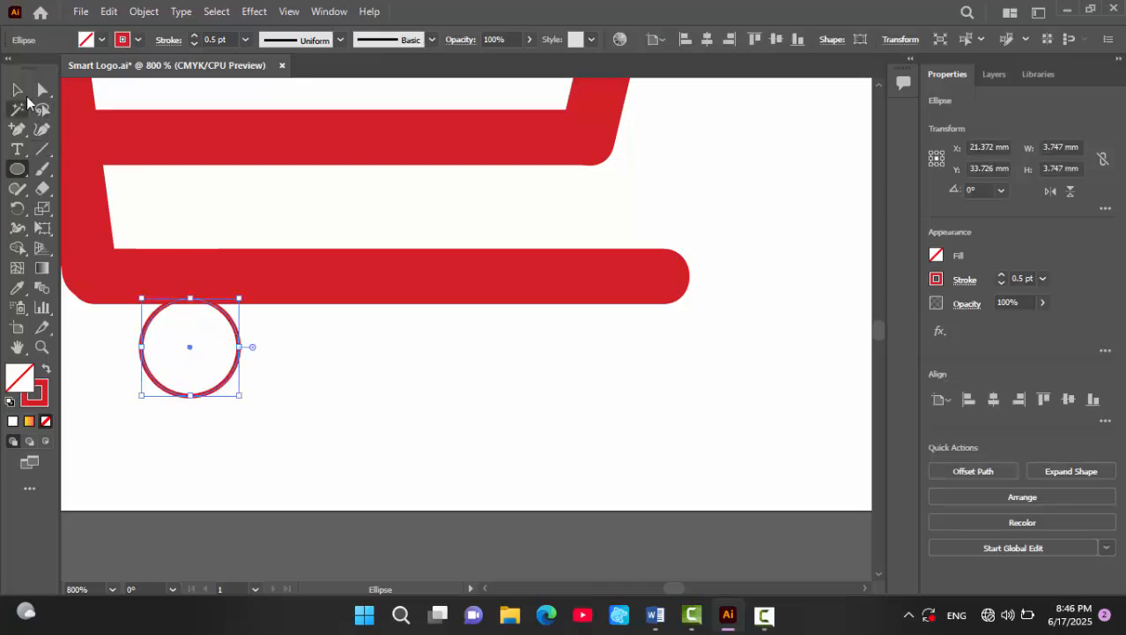
left_click(18, 90)
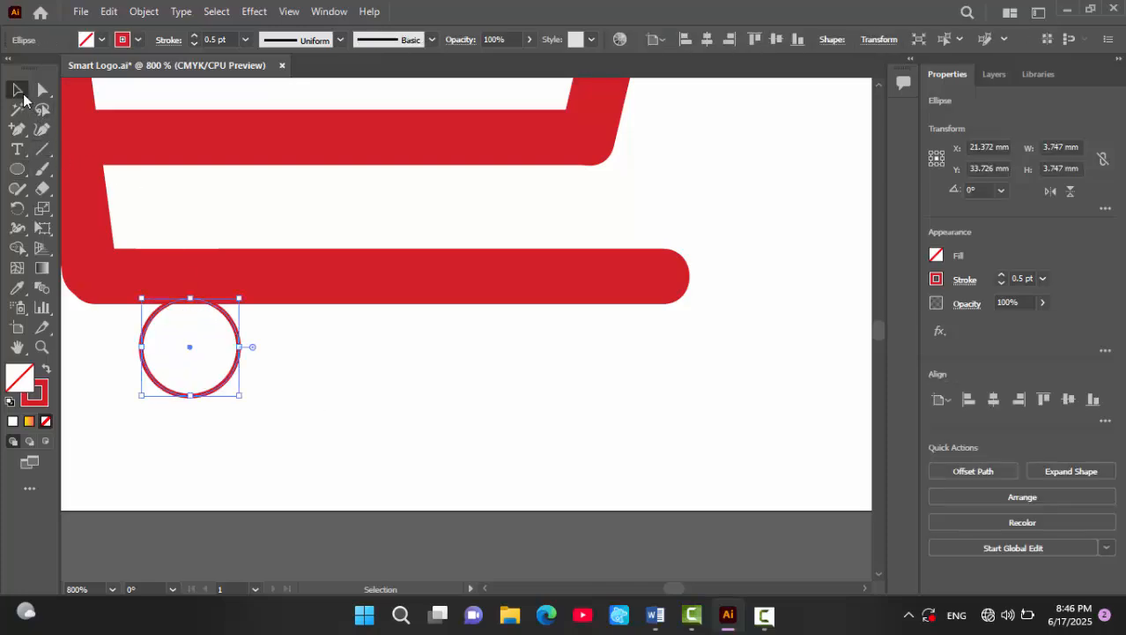
- Set the wheel's stroke to 2 pt and move it clear below the lowest line, centred at about X 22.3, Y 34.6 mm
left_click(1001, 276)
left_click(1001, 276)
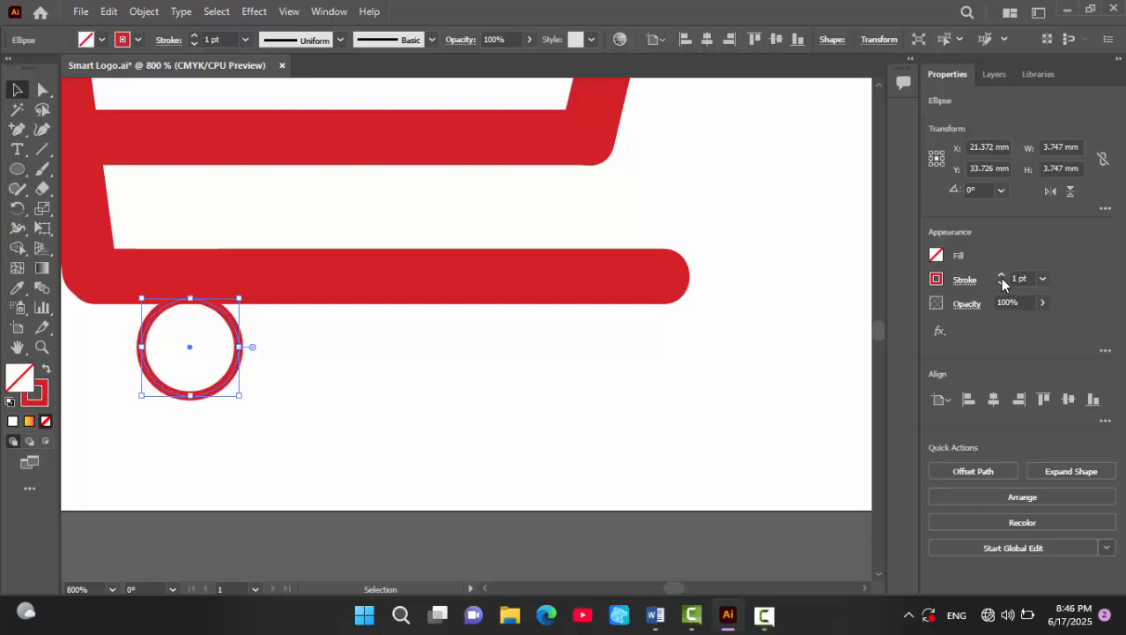
left_click(1001, 276)
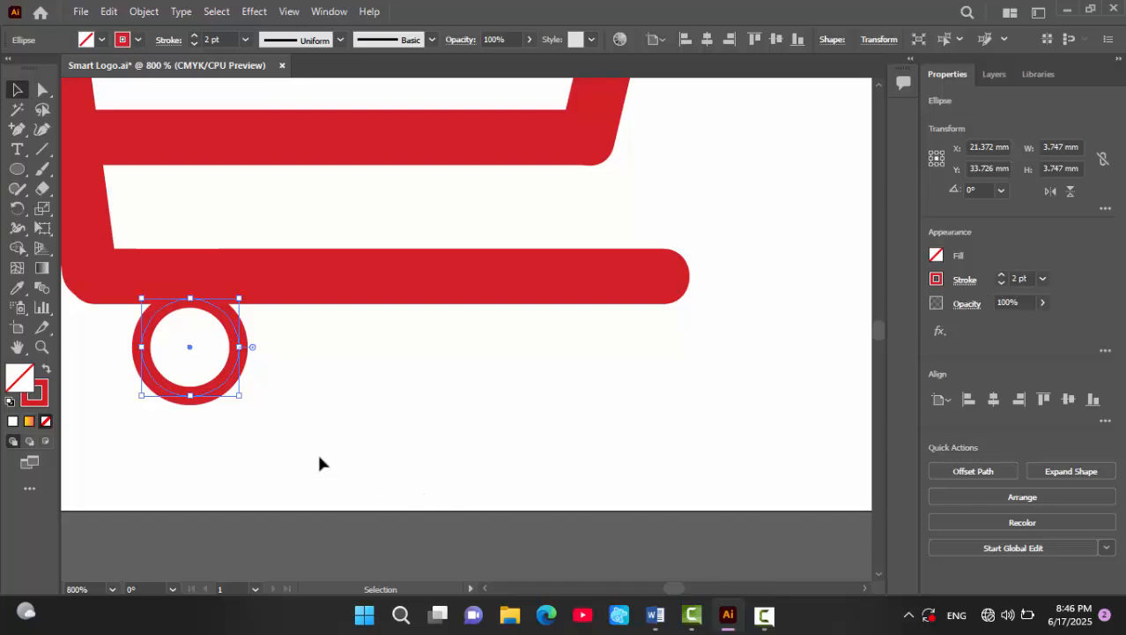
left_click(308, 414)
left_click_drag(230, 372, 248, 400)
left_click_drag(247, 399, 258, 399)
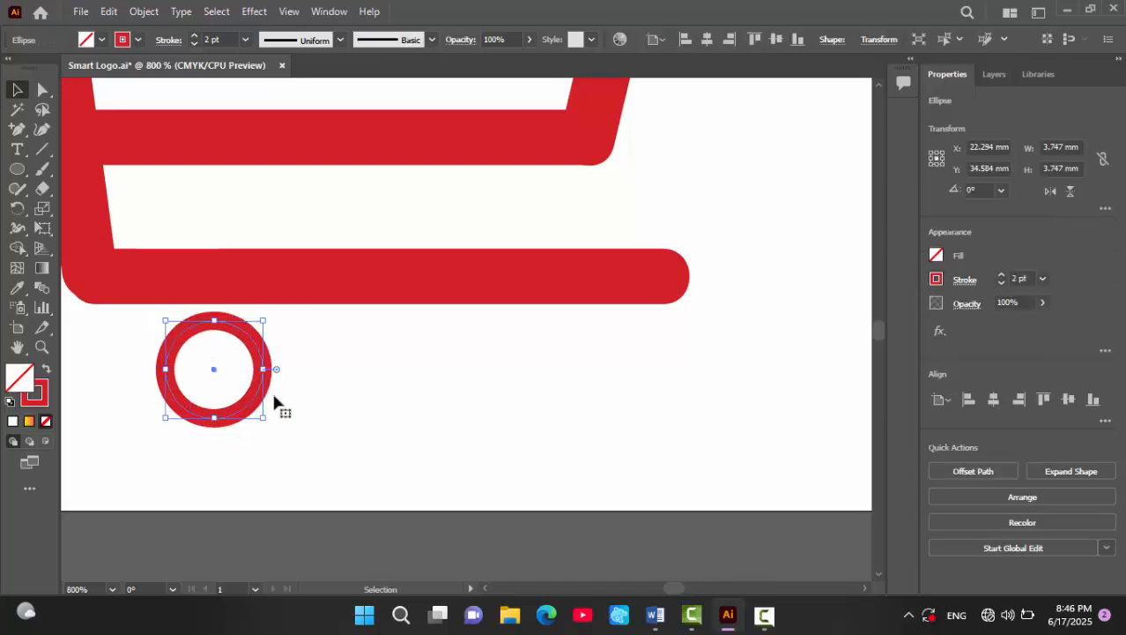
- Thicken the wheel's stroke to 3 pt and nudge the wheel down to about Y 35.3 mm
left_click(1001, 276)
left_click(1001, 275)
left_click(999, 284)
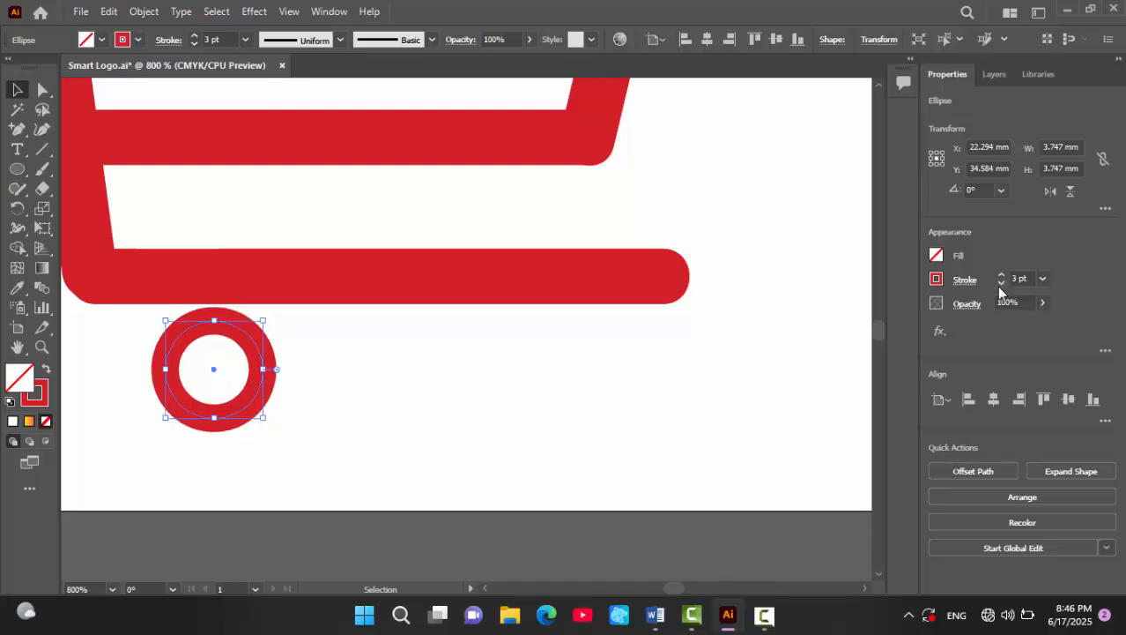
key("Down")
key("Down")
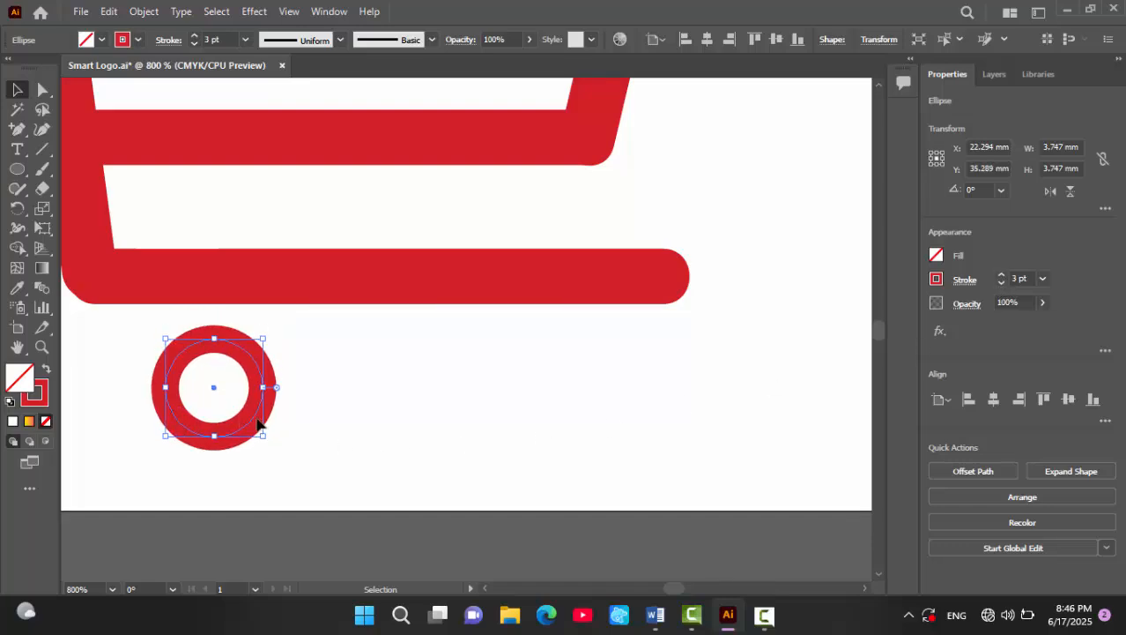
- Copy the wheel horizontally toward the cart's front and bring both wheels closer together, centred at X 23 mm and about X 31.3 mm
left_click_drag(258, 426, 501, 430)
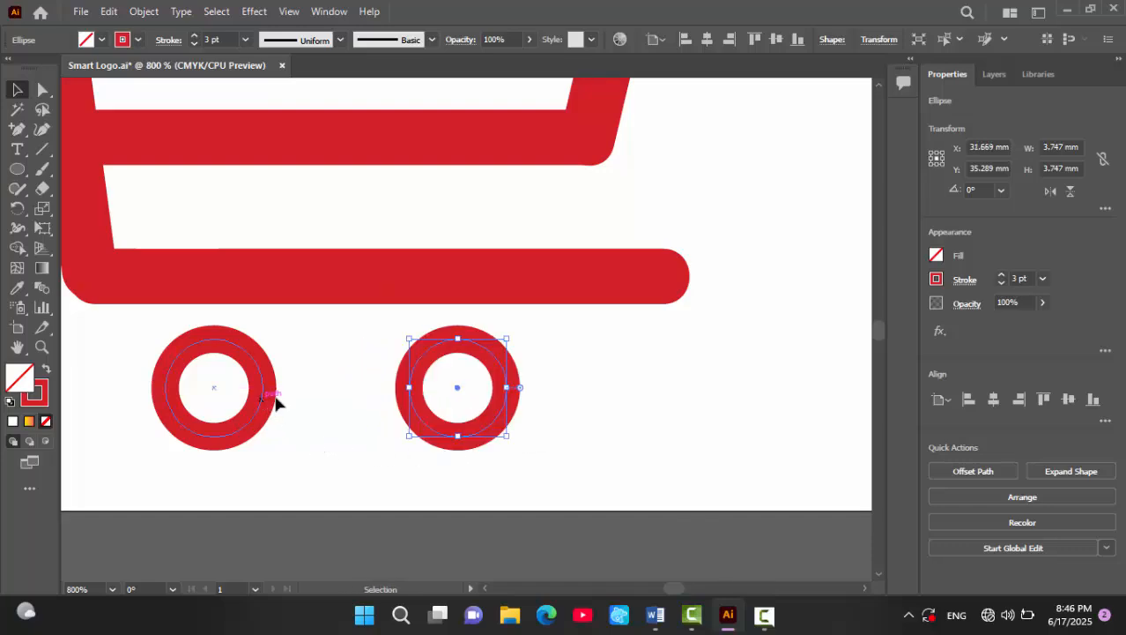
key("Left")
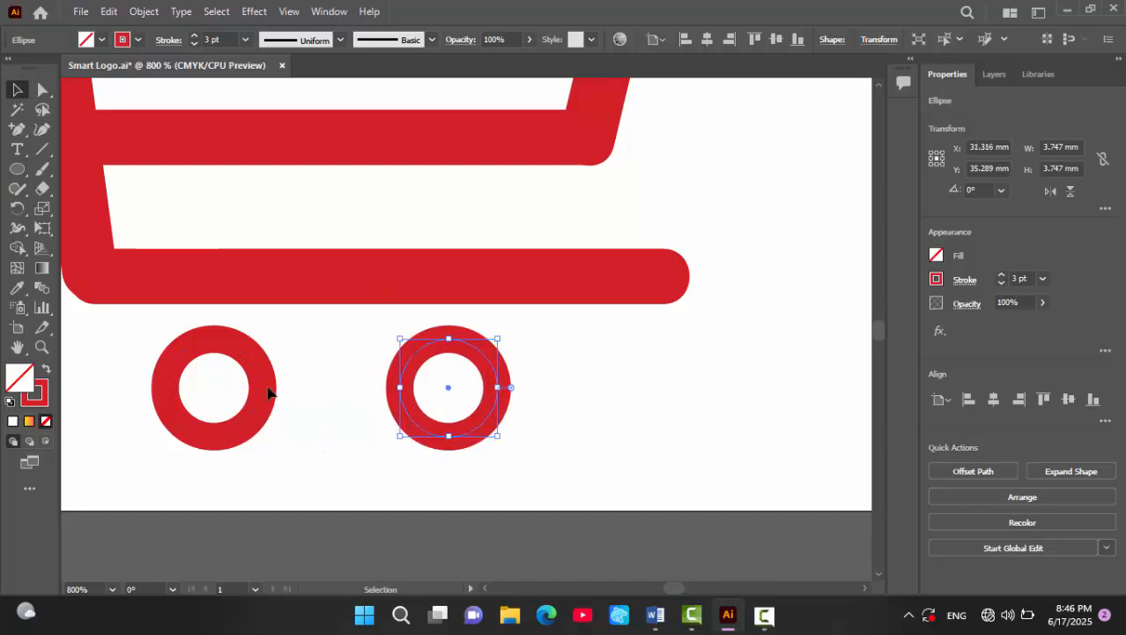
left_click(266, 386)
key("Right")
key("Right")
left_click(571, 421)
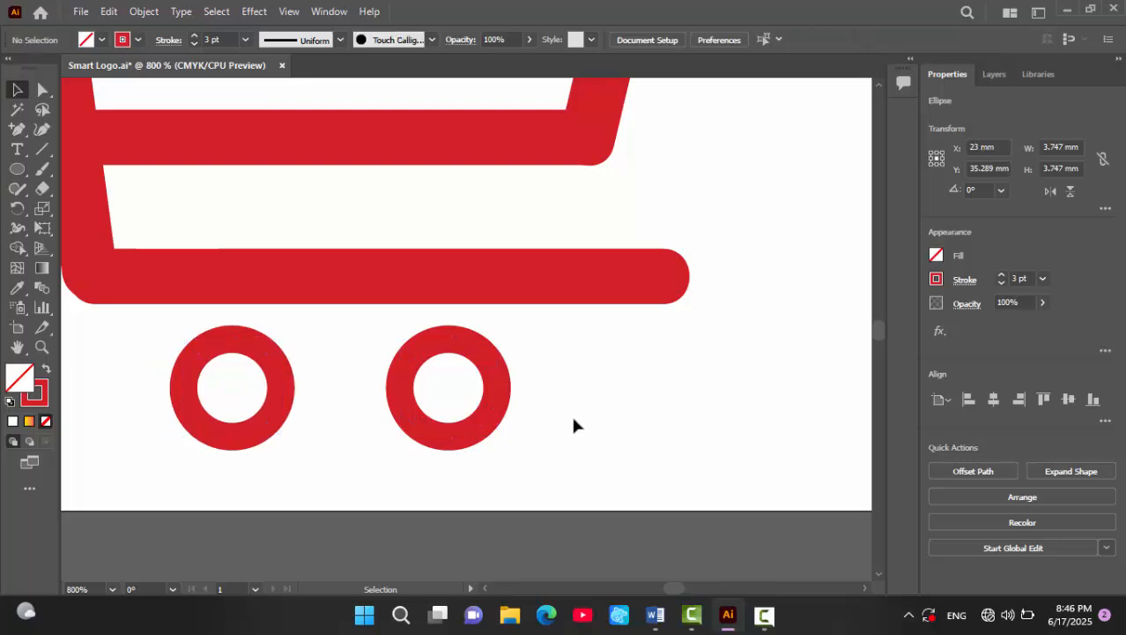
- Set both wheels' stroke to 4 pt and shift the rear wheel slightly toward the front one
key("ctrl+minus")
key("ctrl+minus")
key("ctrl+minus")
key("ctrl+minus")
key("ctrl+minus")
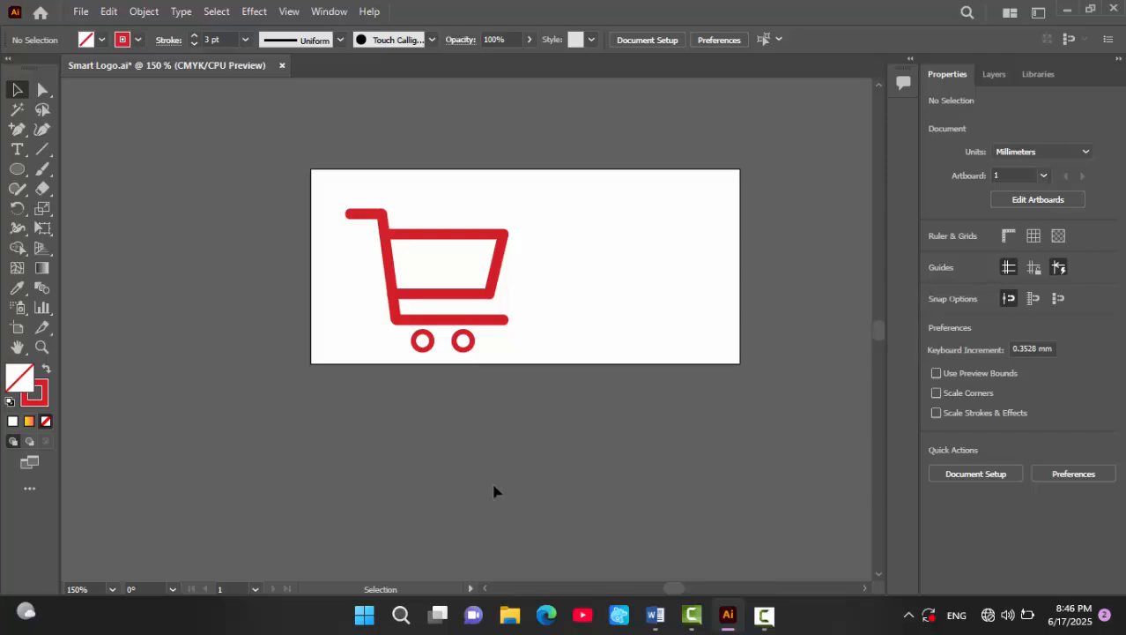
left_click(466, 351)
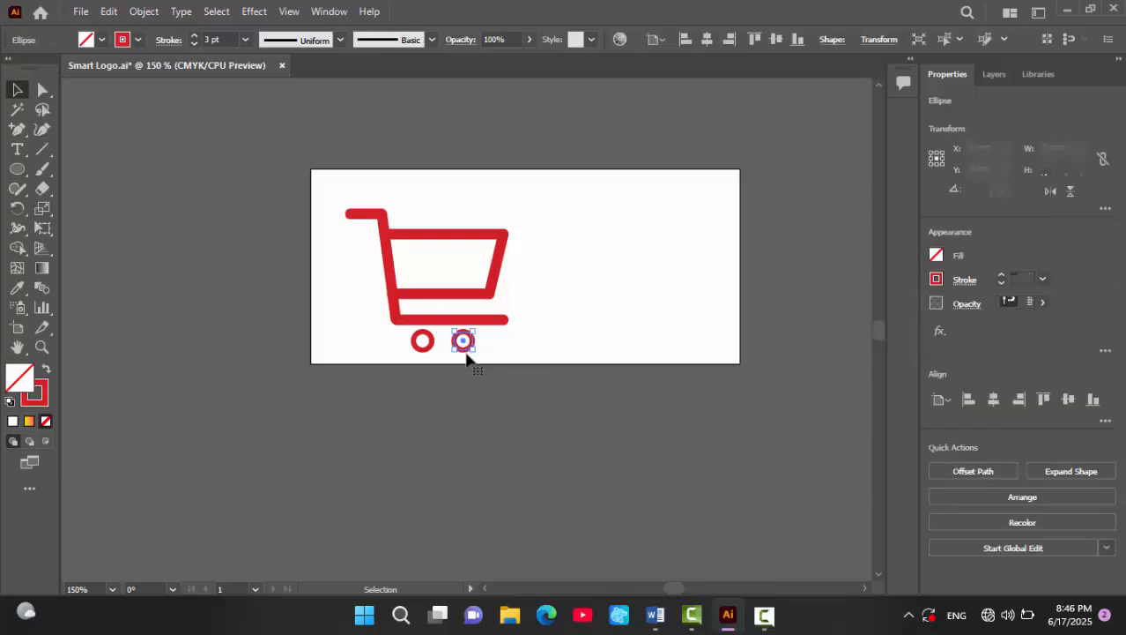
left_click(425, 340, "shift")
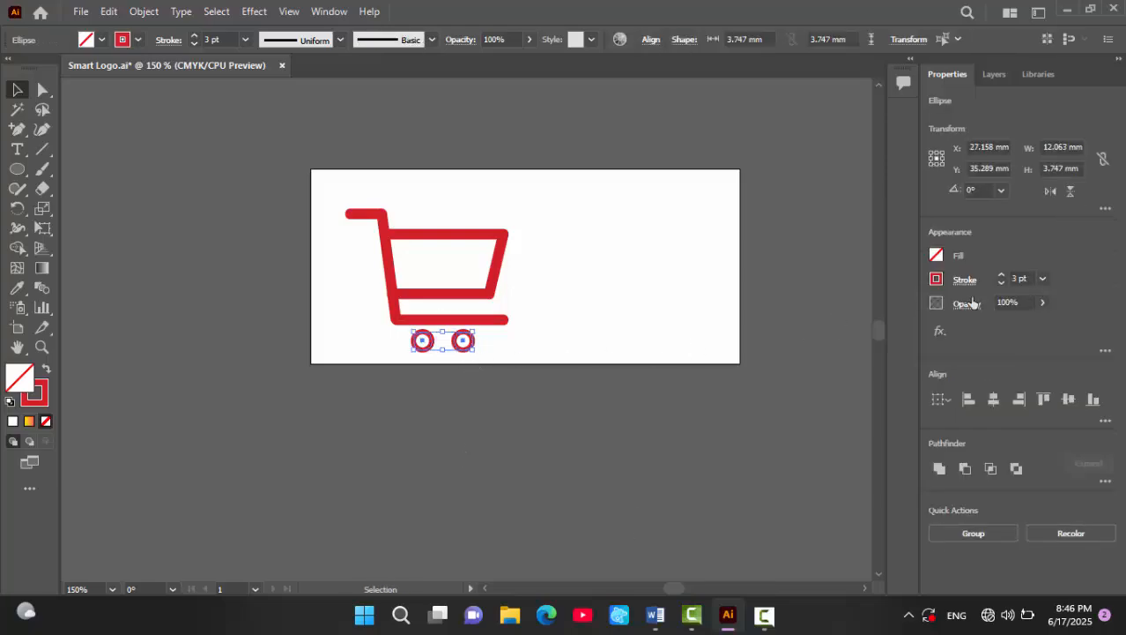
left_click(1001, 276)
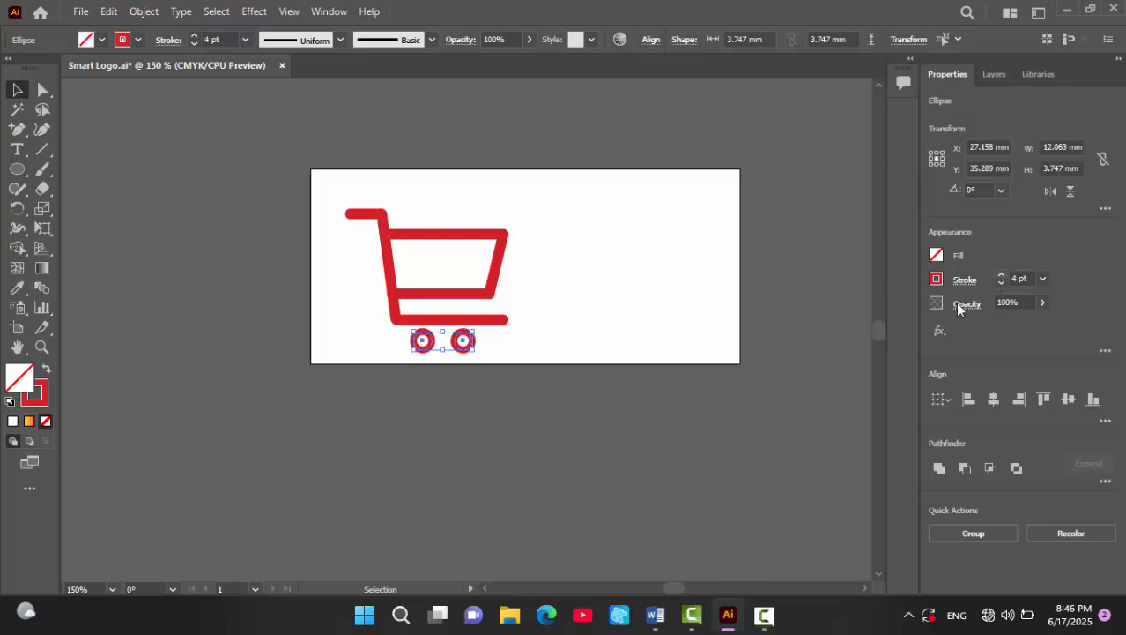
left_click(522, 383)
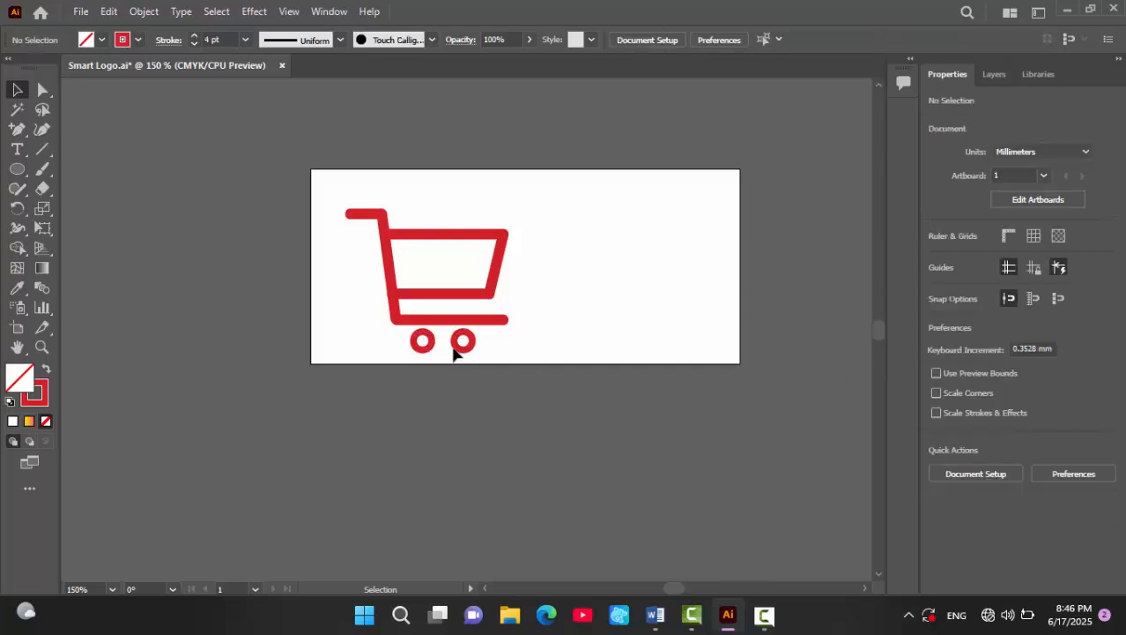
left_click(423, 340)
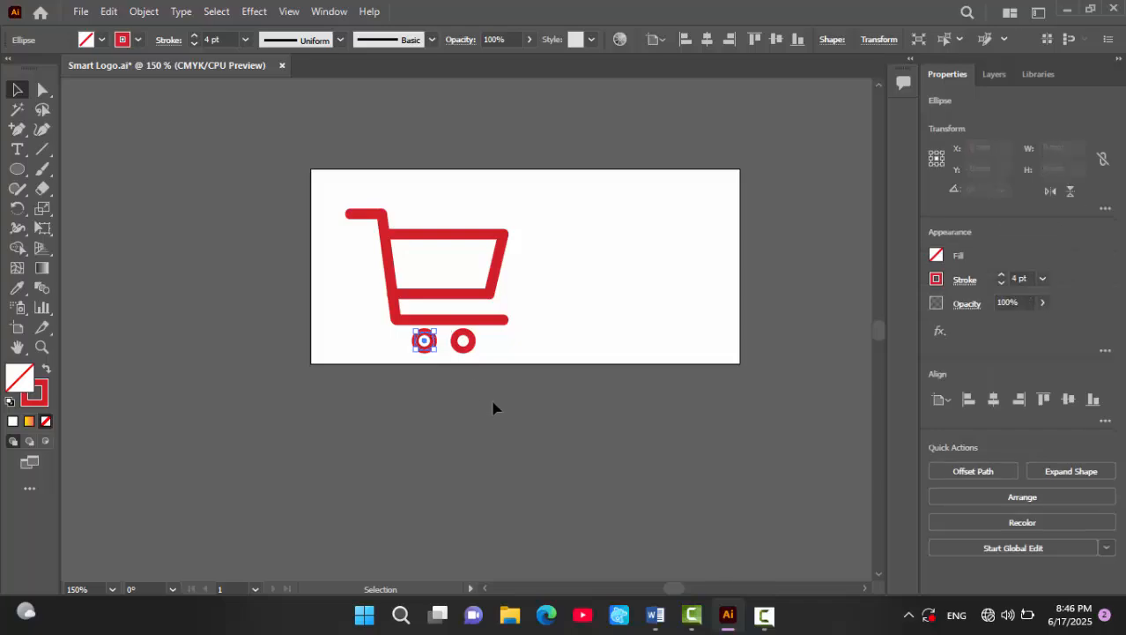
left_click(483, 354)
- Group the entire cart and scale it down proportionally to about 25.7 × 22.9 mm near the artboard's left side
left_click_drag(523, 355, 343, 199)
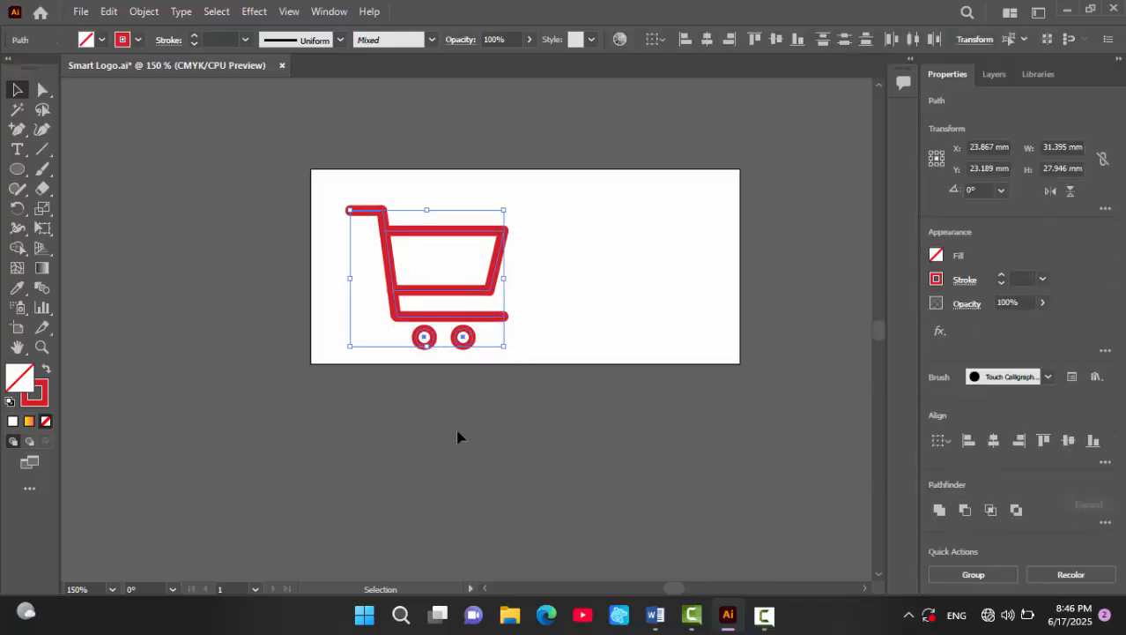
key("Left")
key("Left")
key("Left")
key("Left")
key("Left")
key("Left")
key("Left")
key("Left")
key("Left")
key("Left")
key("Up")
key("Up")
key("Up")
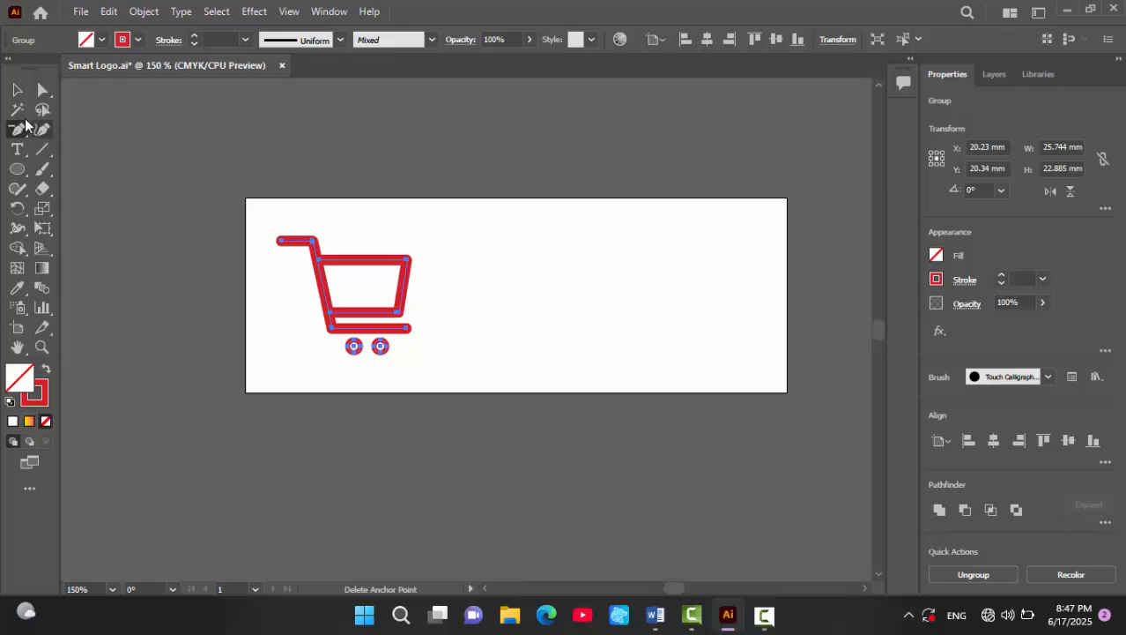
left_click(18, 90)
left_click(131, 398)
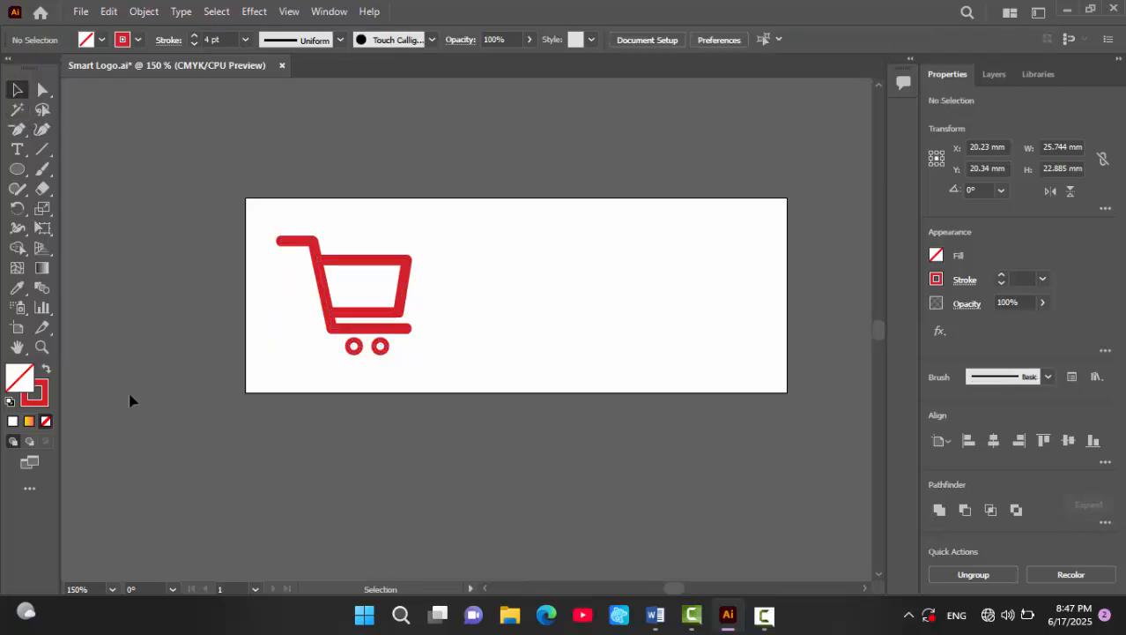
- Narrow the artboard to a width of 88 mm
left_click(18, 327)
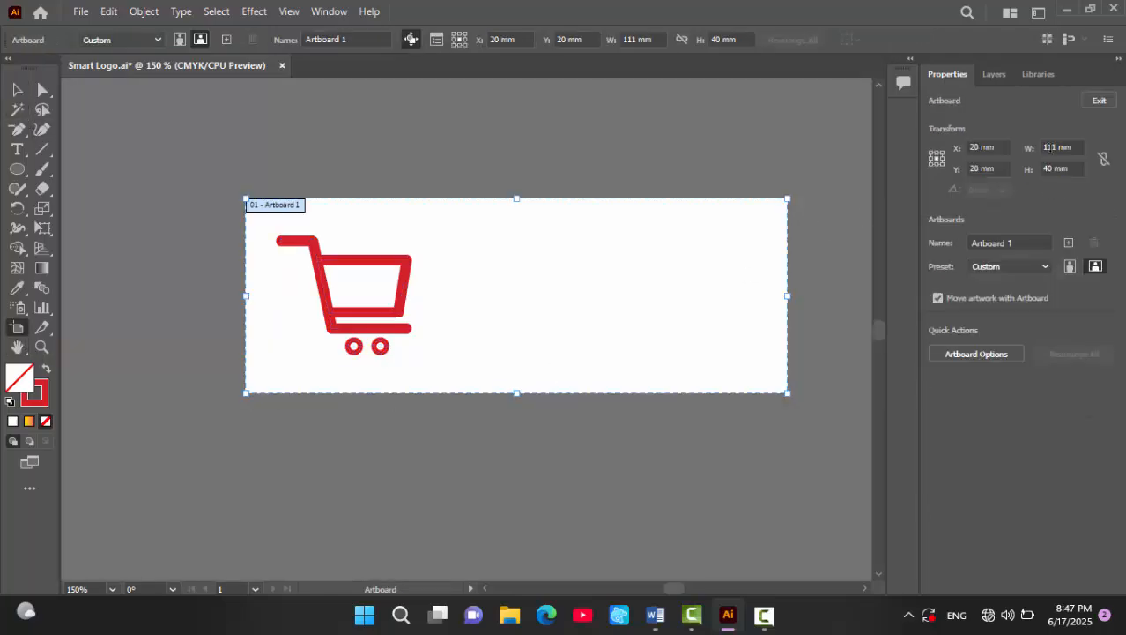
left_click(1058, 147)
type("88")
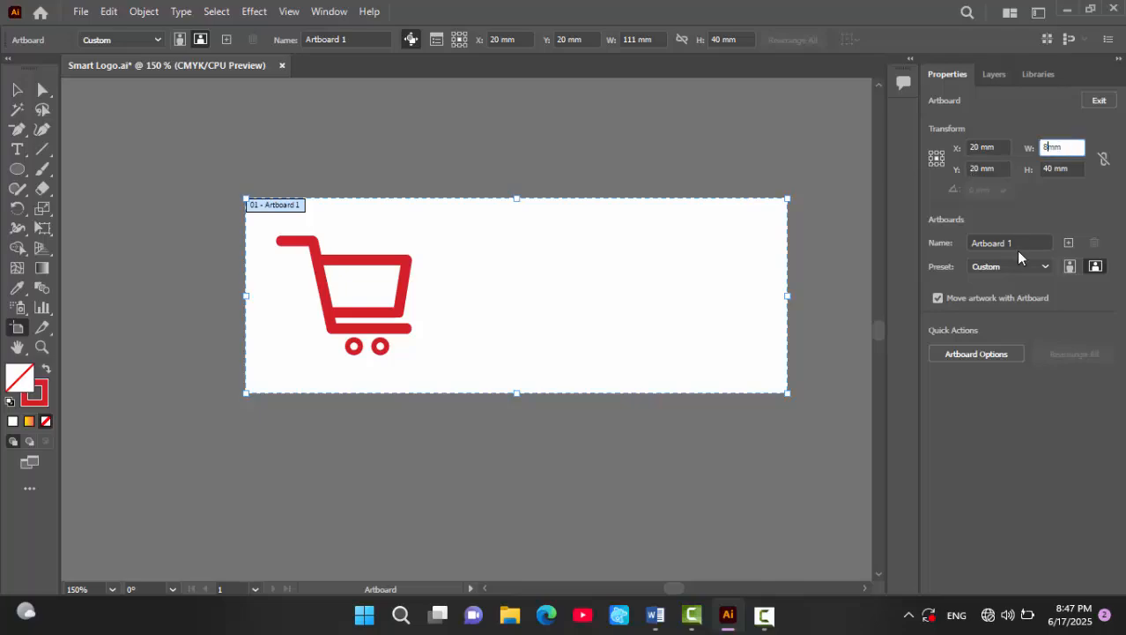
key("Return")
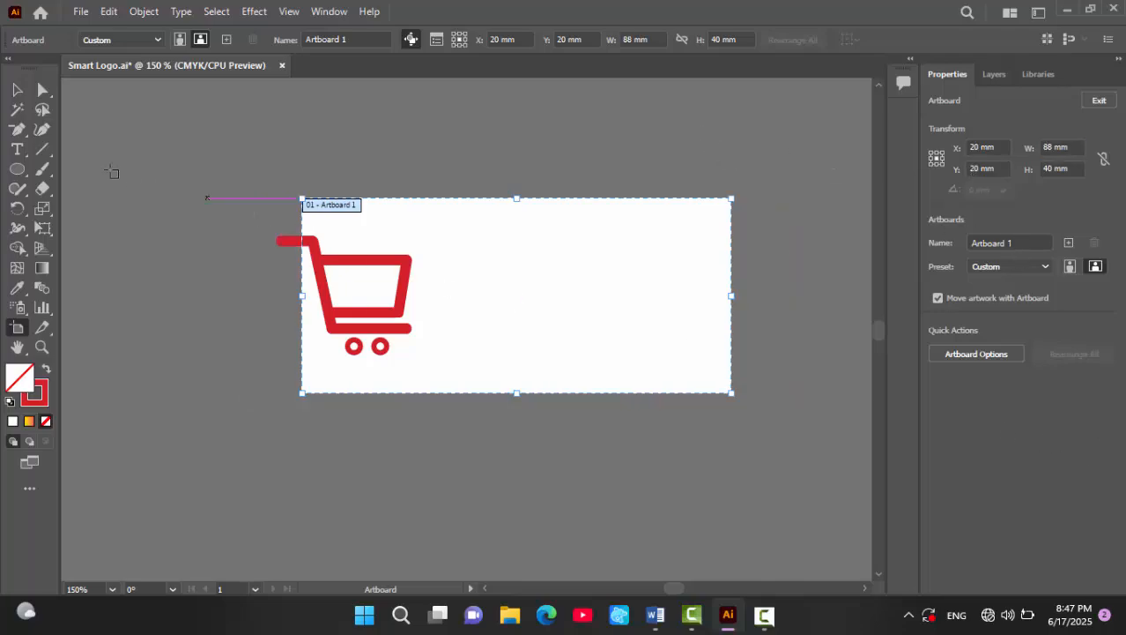
- Move the cart group horizontally until it sits fully inside the artboard with a small margin from its left edge
left_click(17, 89)
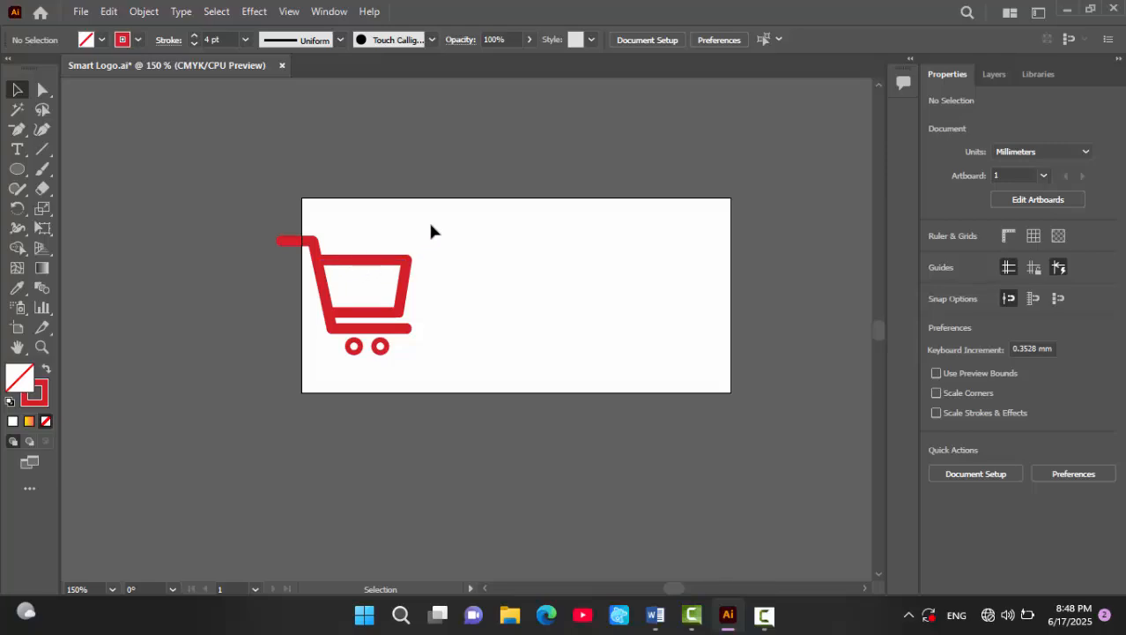
left_click_drag(435, 213, 287, 383)
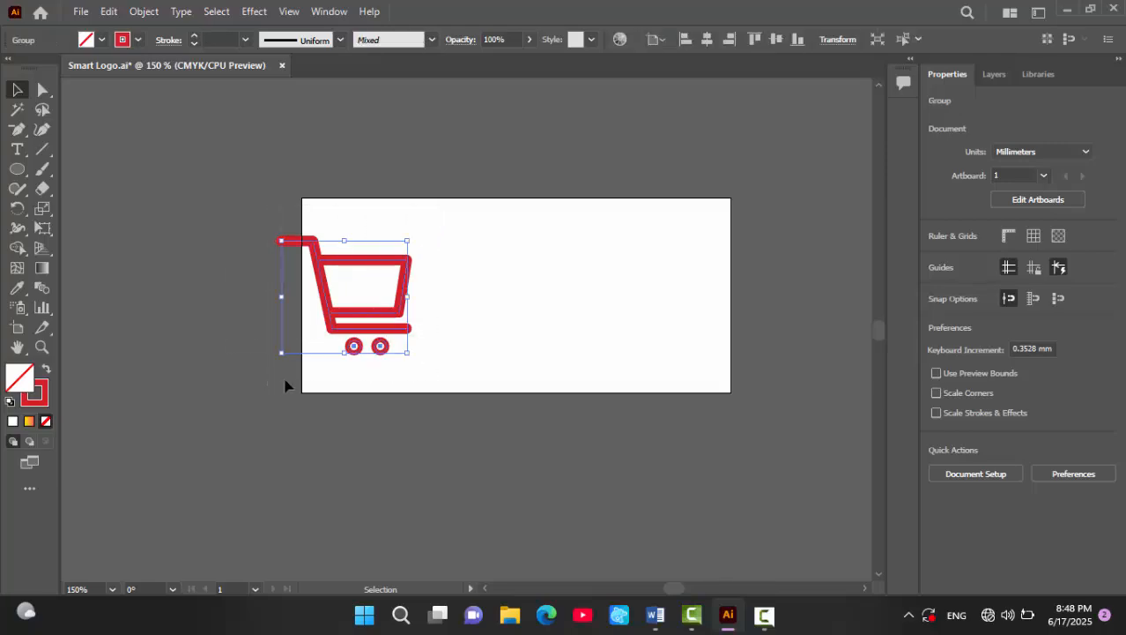
key("Right")
key("Right")
key("Right")
key("Right")
key("Right")
key("Right")
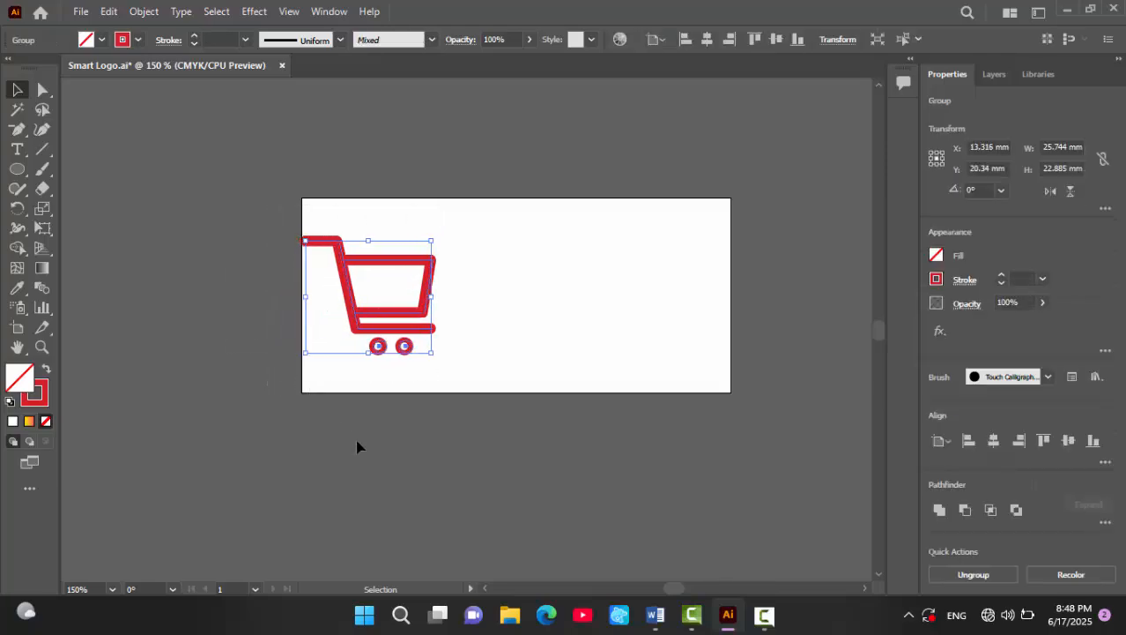
key("Right")
key("Right")
left_click(441, 480)
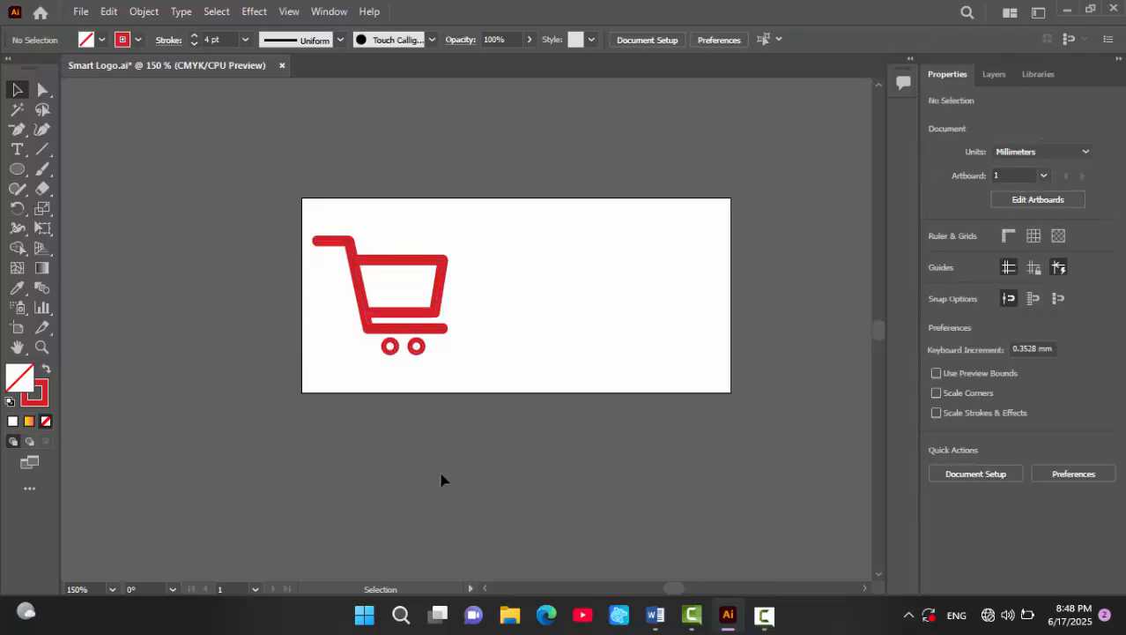
- Add the area text "coming soon" in a frame about 53.3 × 16.4 mm beside the cart and fill it red
left_click_drag(565, 457, 423, 396)
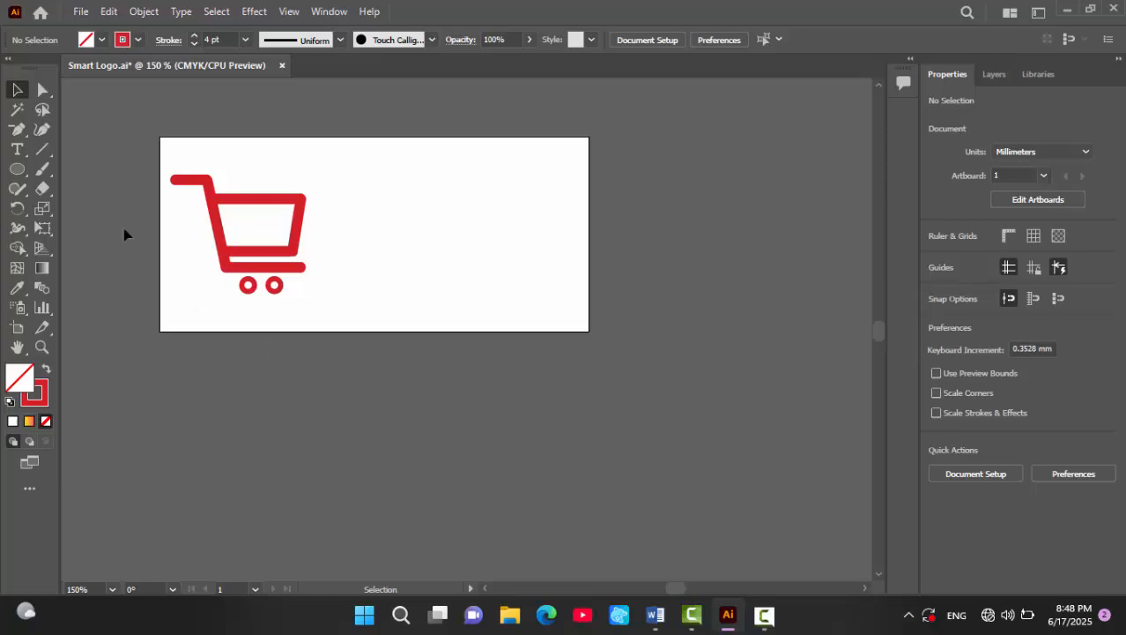
left_click(17, 148)
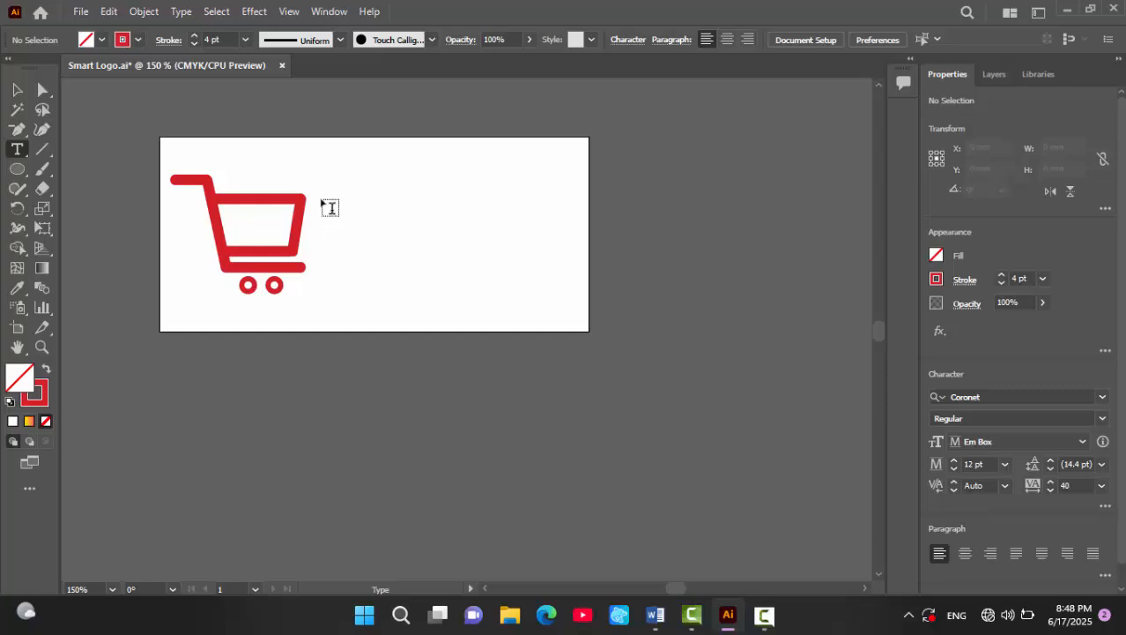
left_click_drag(321, 196, 583, 277)
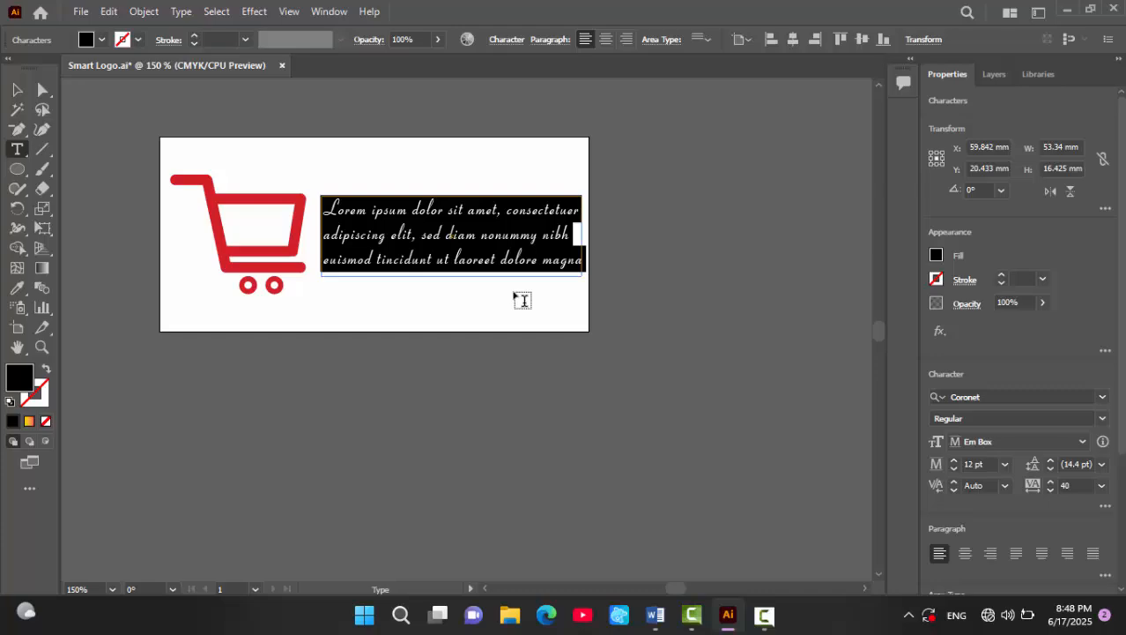
type("coming")
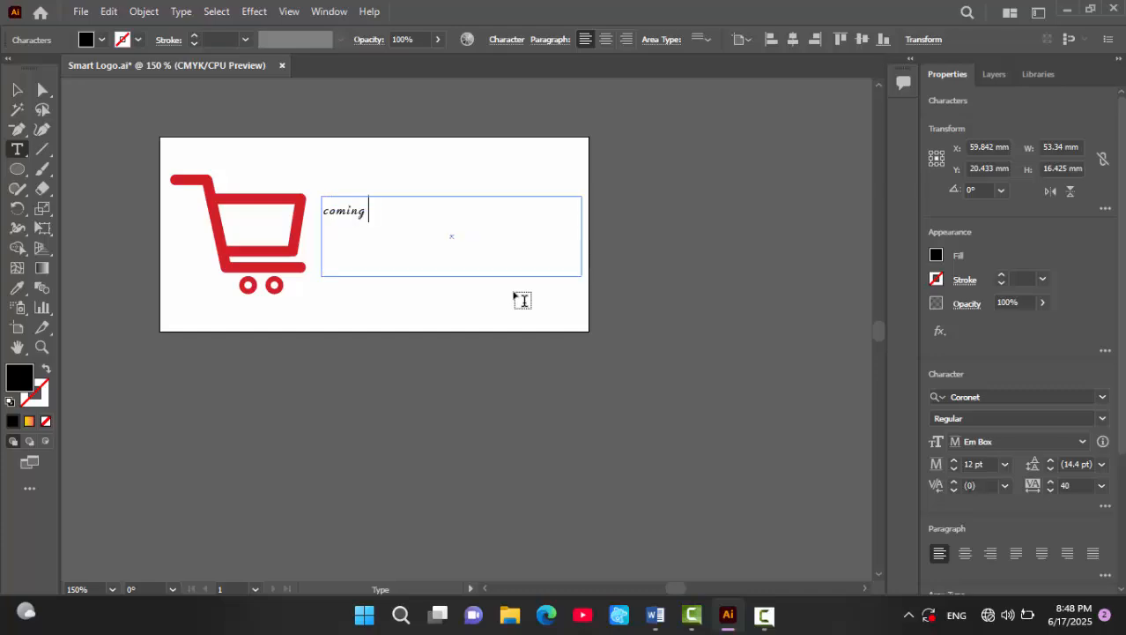
type(" soon")
key("Escape")
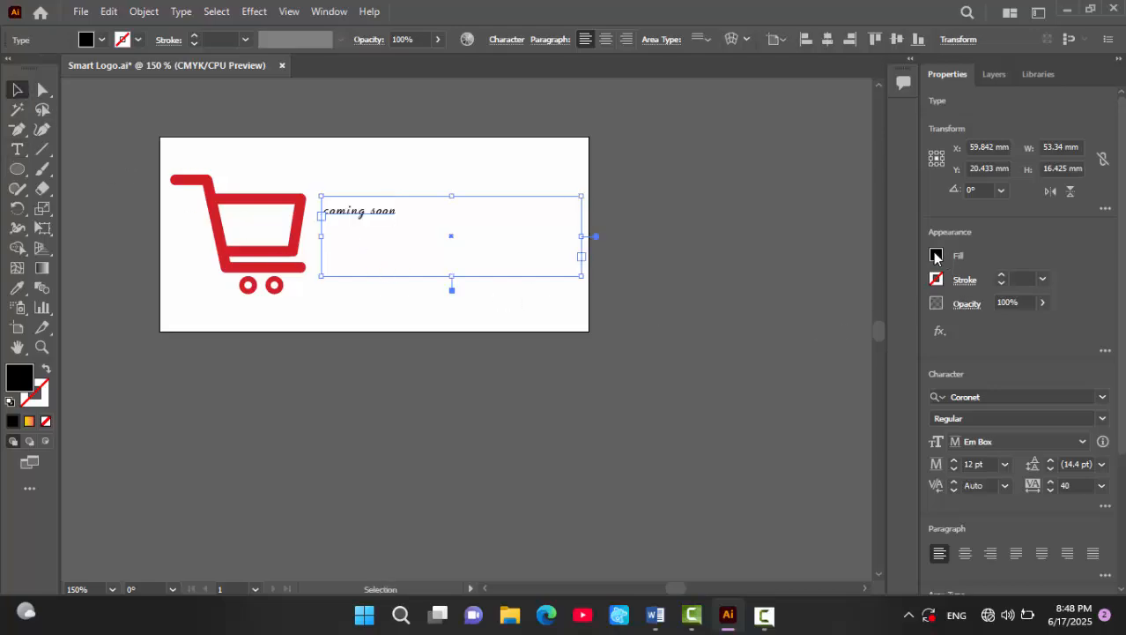
left_click(936, 256)
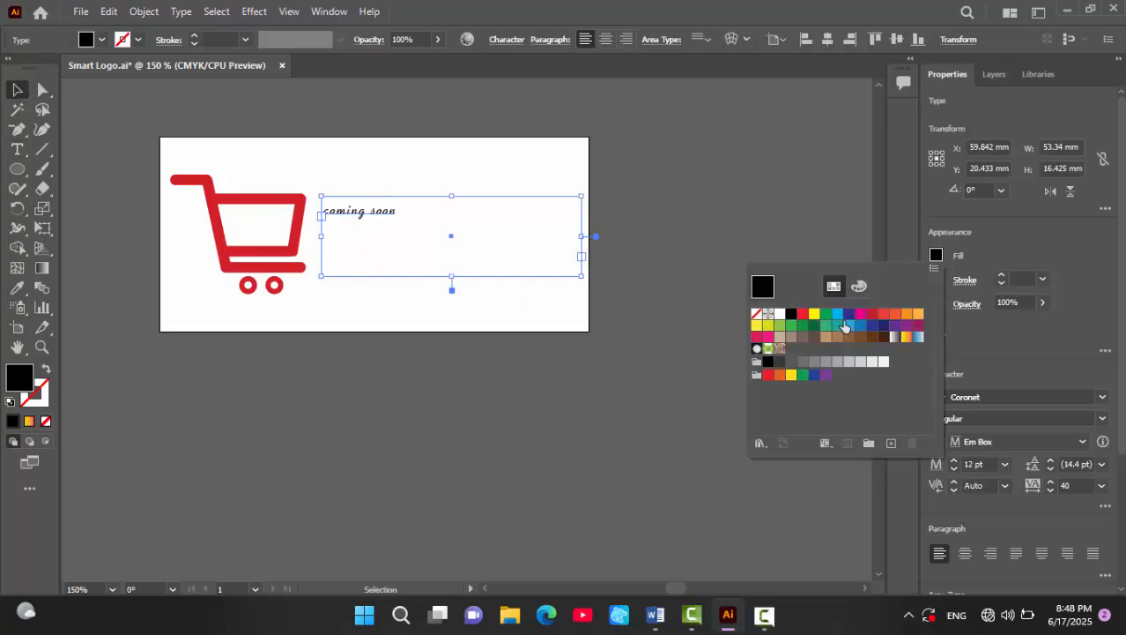
left_click(801, 314)
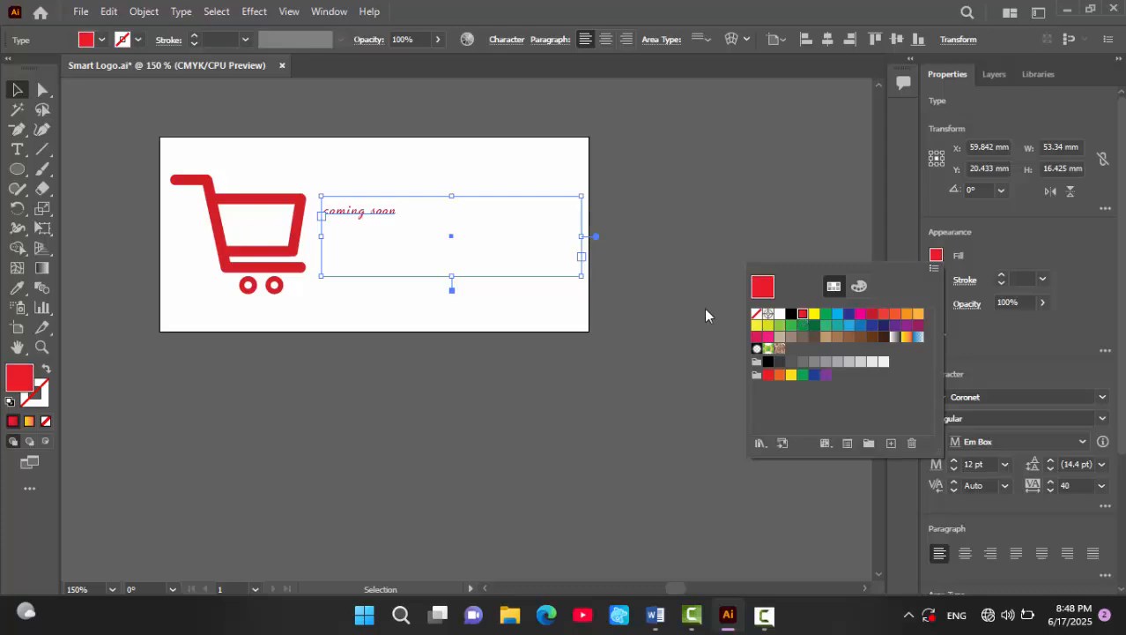
- Shrink the "coming soon" text frame to about 17.8 × 5.7 mm and place it in the artboard's lower-right corner
left_click(581, 238)
left_click_drag(584, 234, 408, 219)
left_click_drag(365, 279, 570, 333)
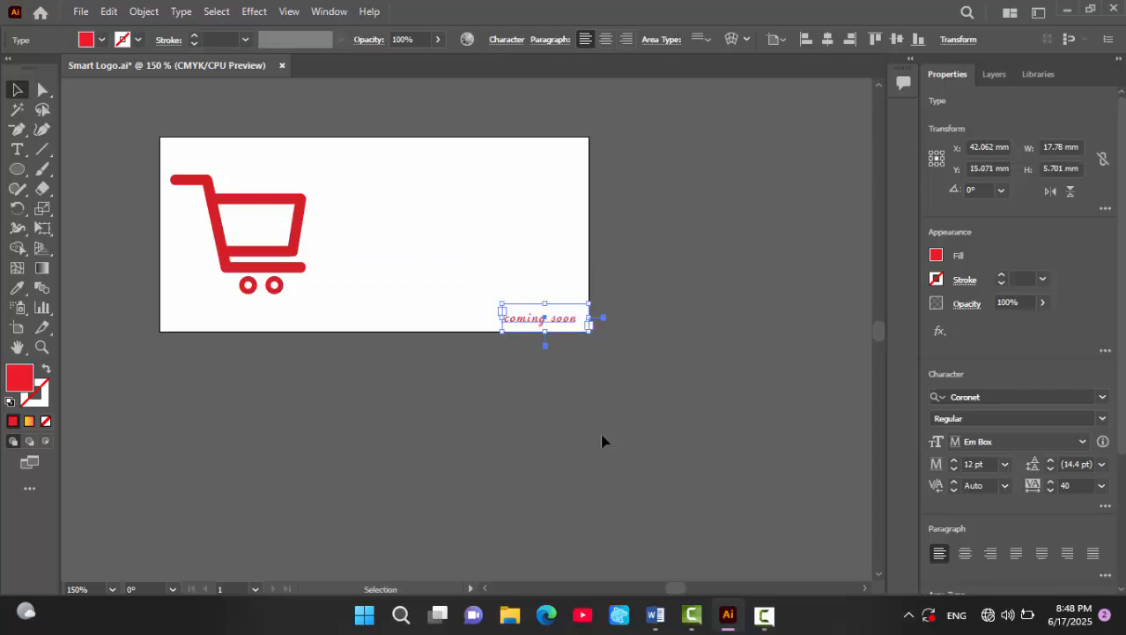
left_click(561, 435)
- Create a second text frame about 54.7 × 23.7 mm beside the cart, with 21 pt Bahij Greta Arabic Bold as its font
left_click(17, 149)
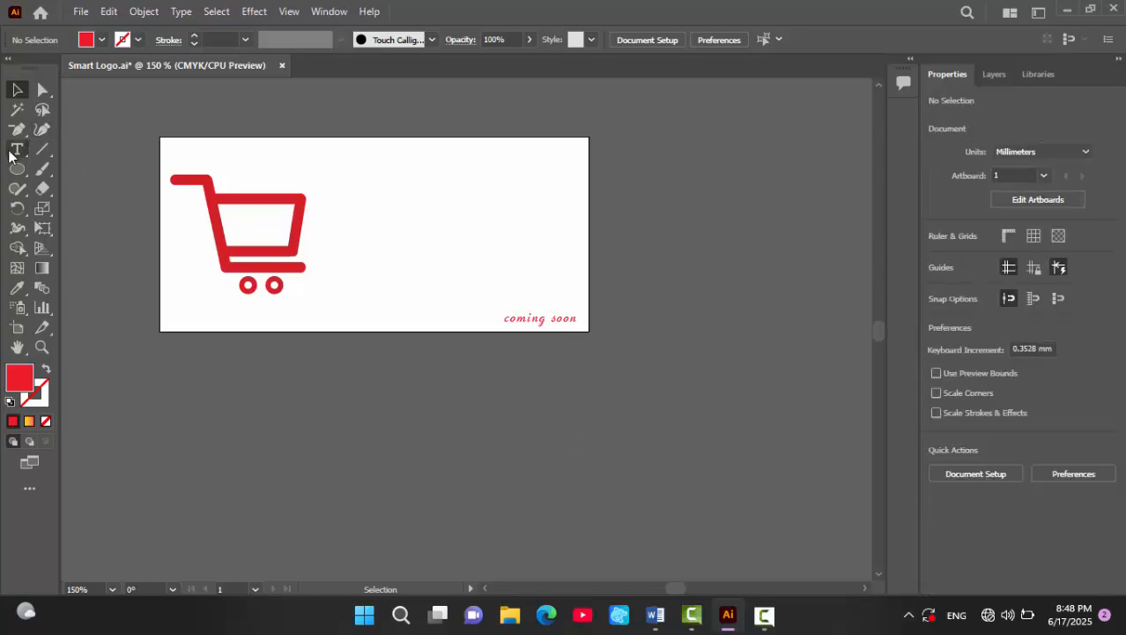
left_click_drag(315, 169, 581, 284)
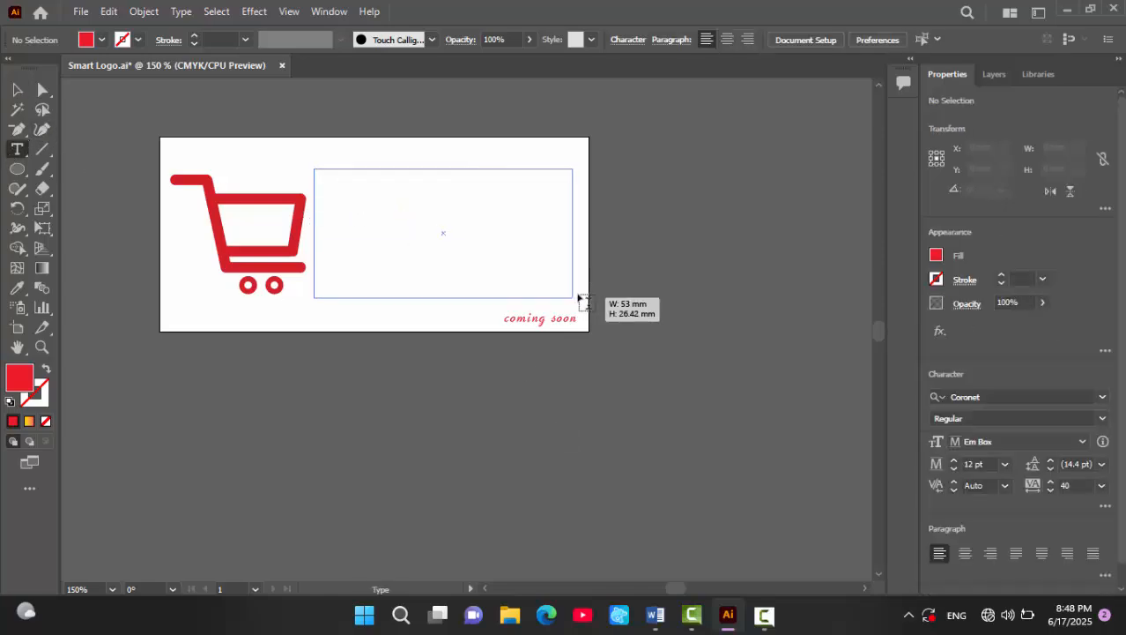
left_click(953, 462)
left_click(953, 462)
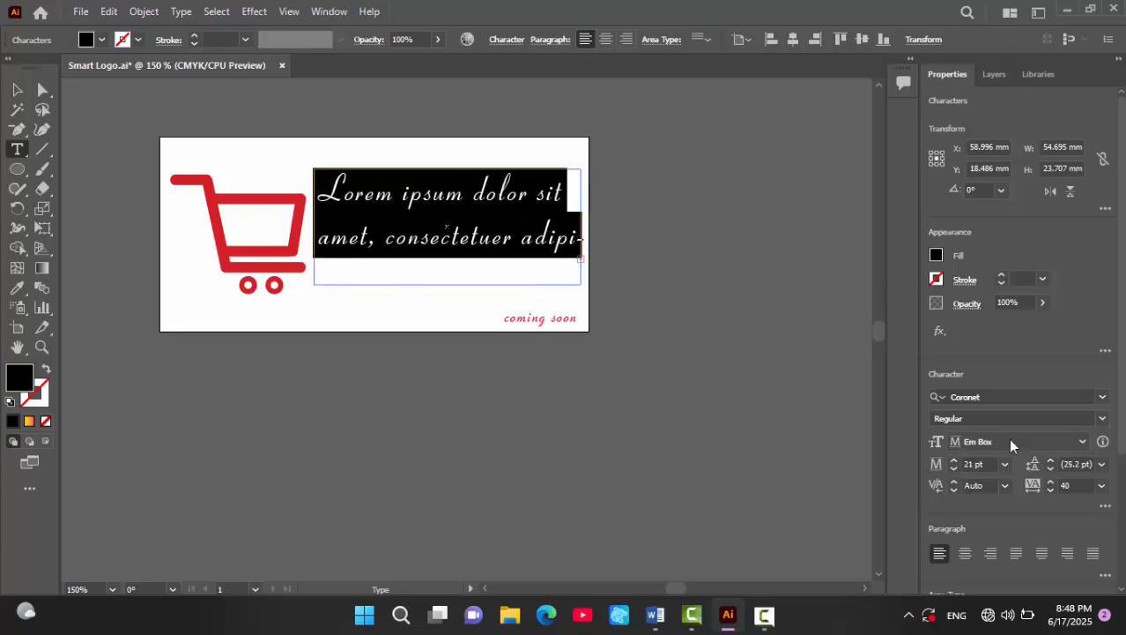
left_click(1101, 396)
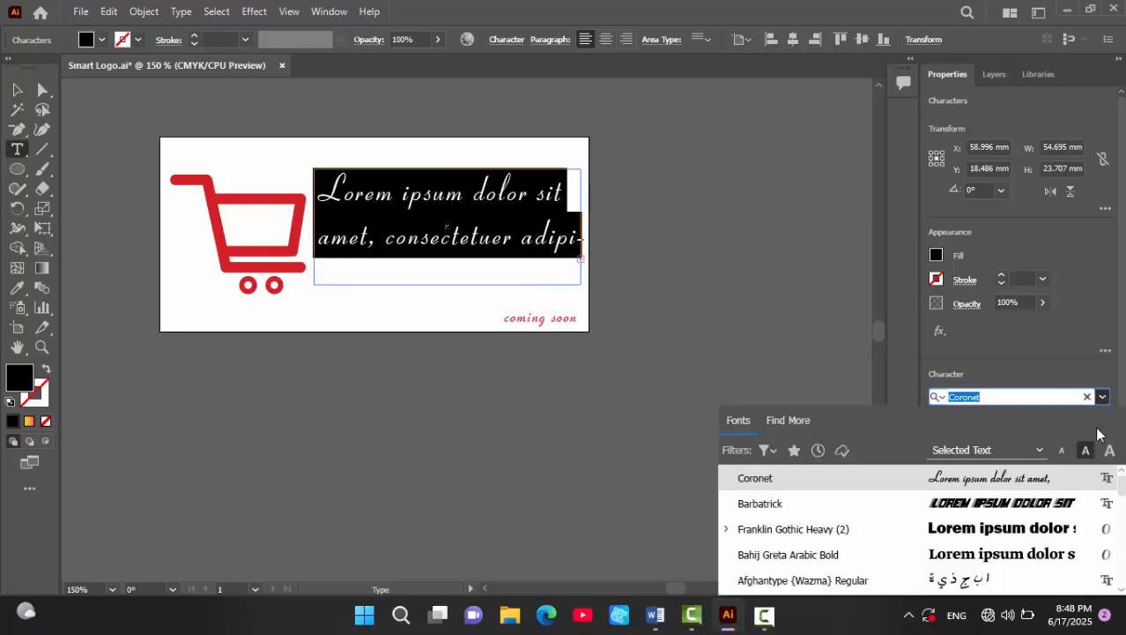
left_click(1010, 554)
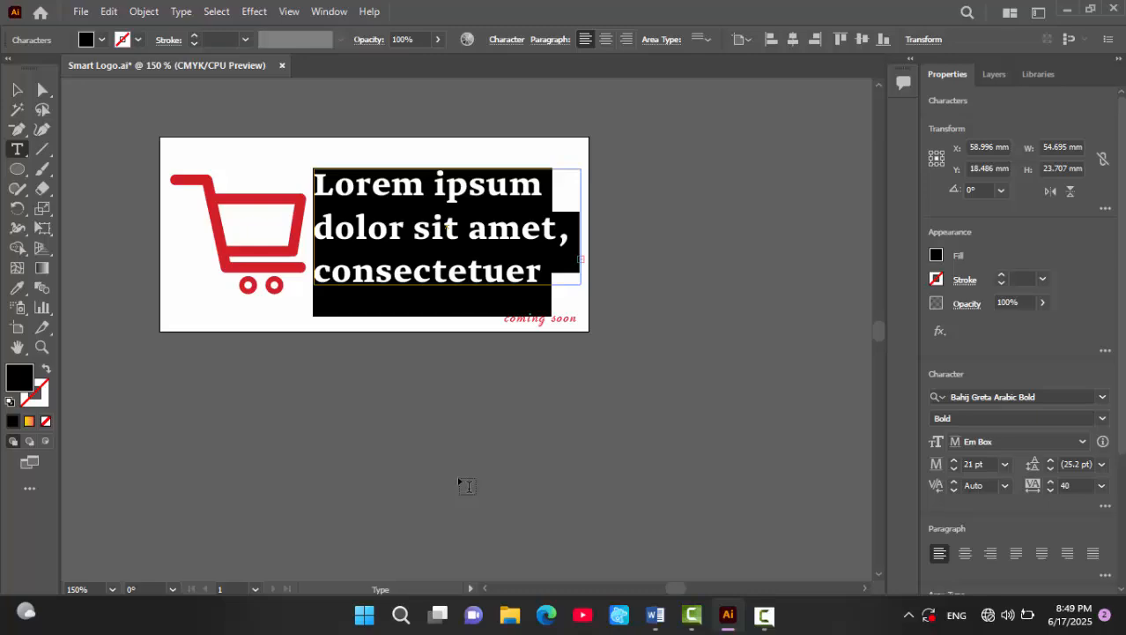
- Replace the placeholder text in the new frame with "Smart Nest"
type("Smar")
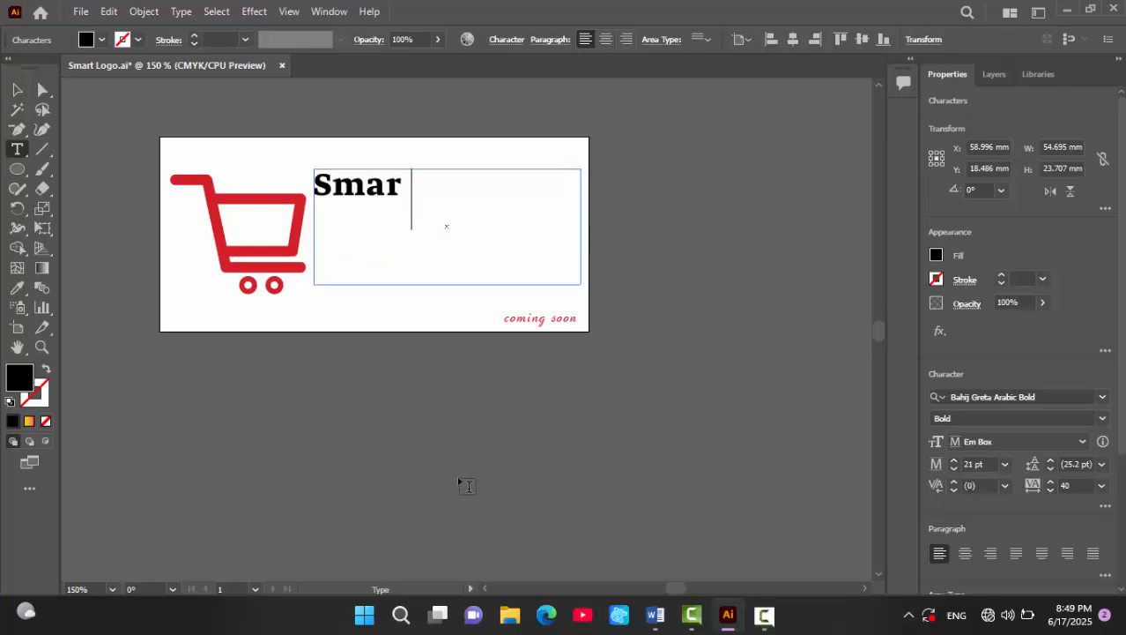
key("BackSpace")
type("t Nesty")
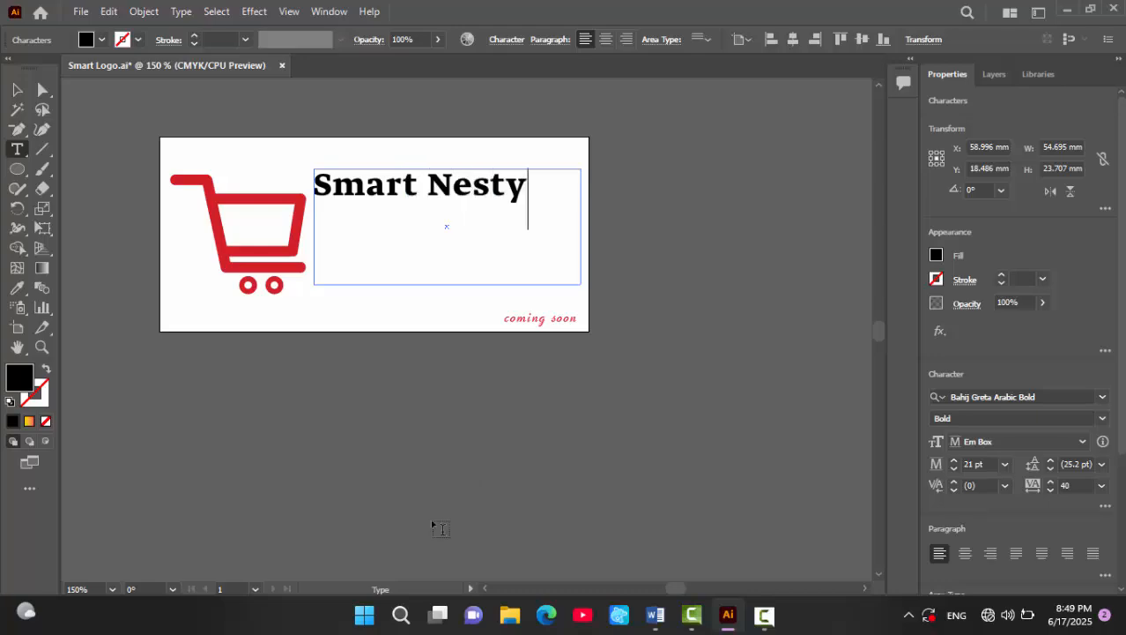
key("BackSpace")
- Enlarge the "Smart Nest" text to 29 pt, shorten its frame to about 11.5 mm high and center it beside the cart
left_click(17, 89)
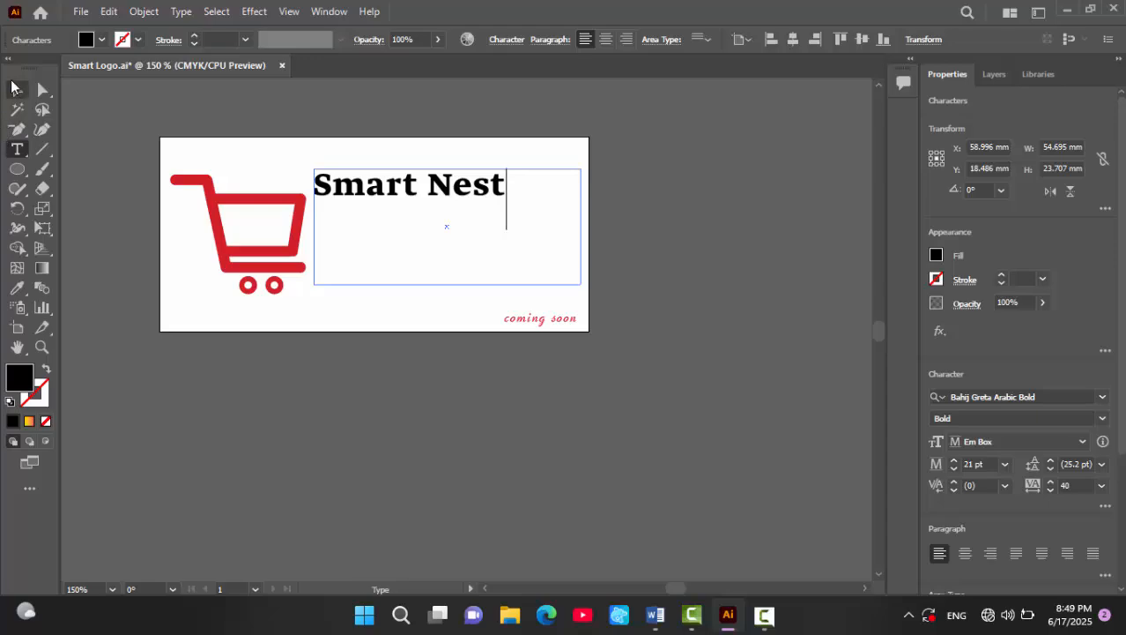
left_click(952, 460)
left_click(953, 460)
left_click(952, 460)
left_click(952, 460)
left_click(953, 460)
left_click(953, 460)
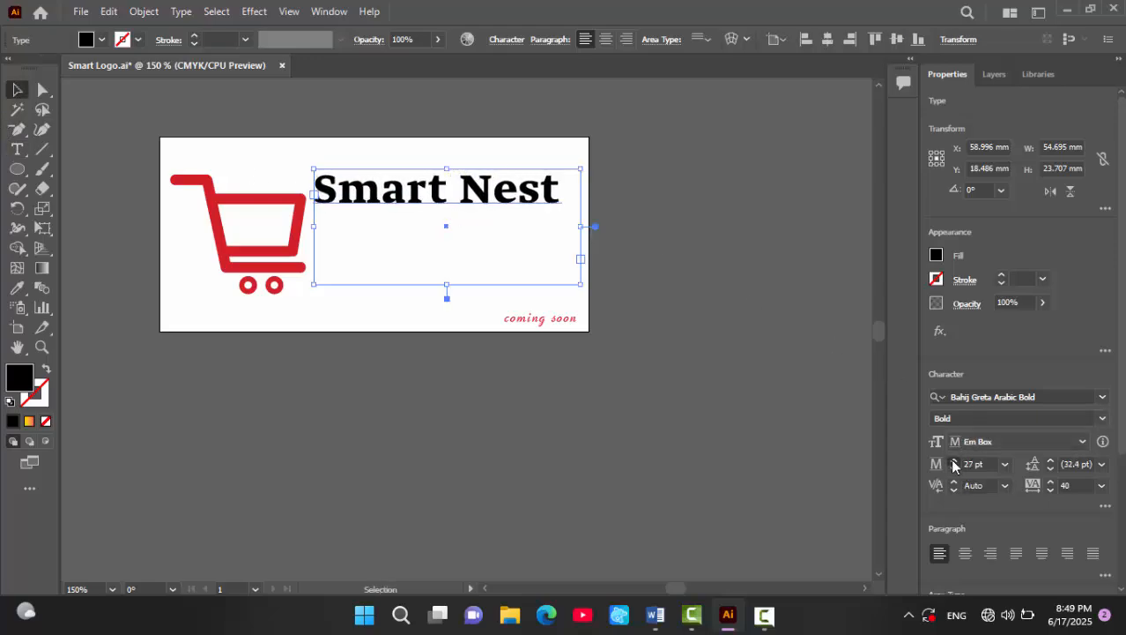
left_click(952, 460)
left_click(953, 460)
left_click_drag(447, 285, 498, 238)
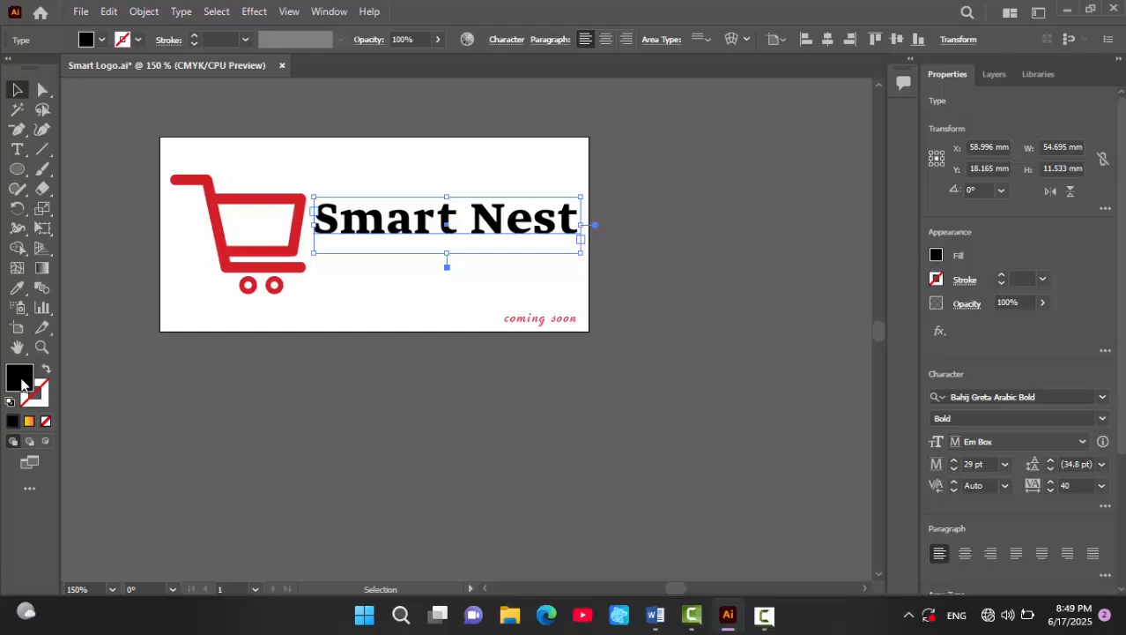
- Fill the "Smart Nest" text with dark teal, about #114C48
double_click(22, 383)
left_click(818, 448)
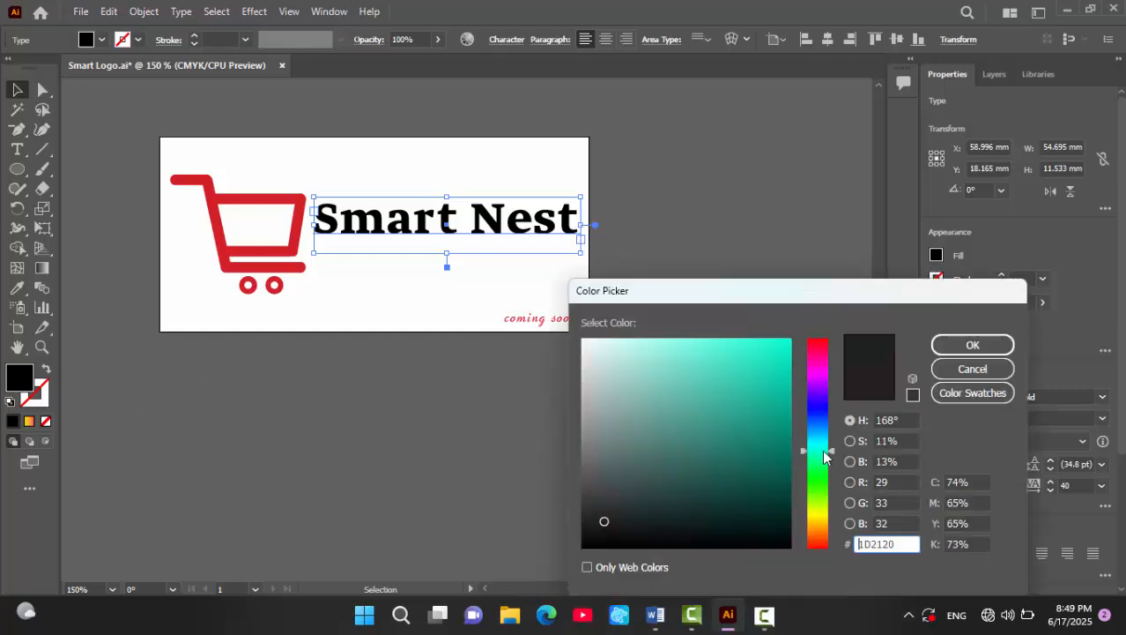
left_click_drag(734, 496, 745, 485)
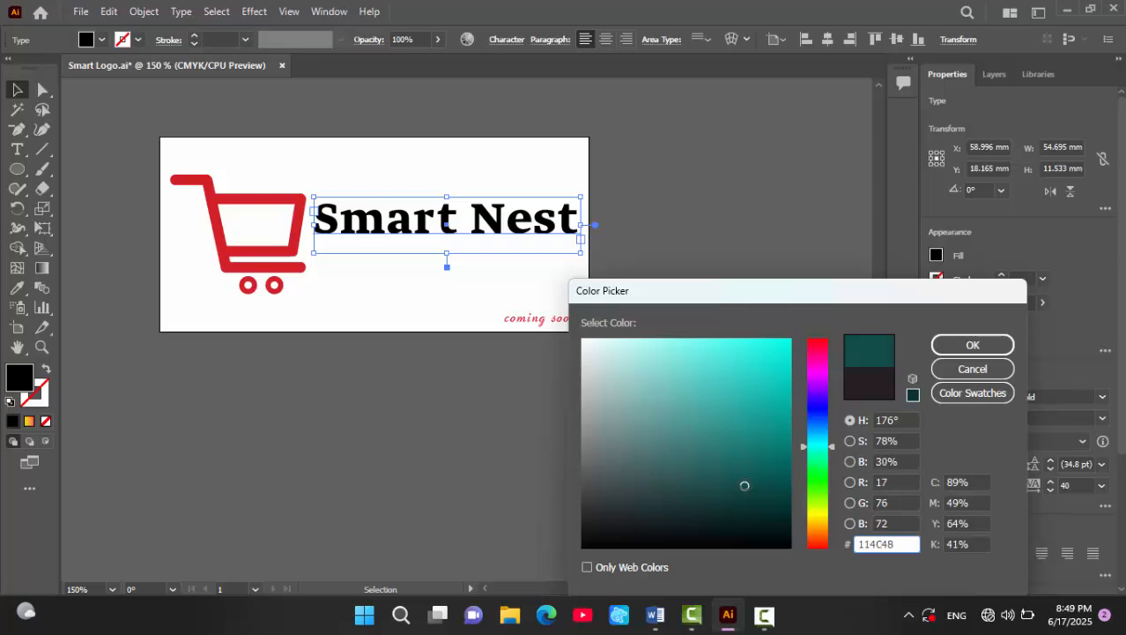
left_click(972, 344)
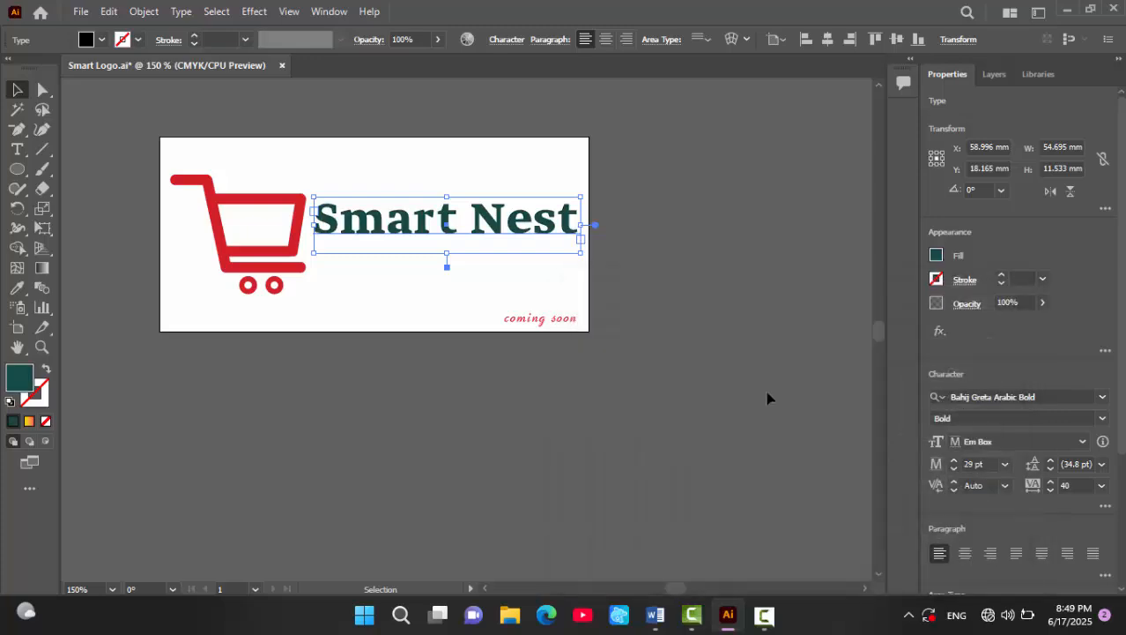
- Convert the "Smart Nest" text to outlines and stretch the lettering taller
right_click(494, 222)
left_click(573, 357)
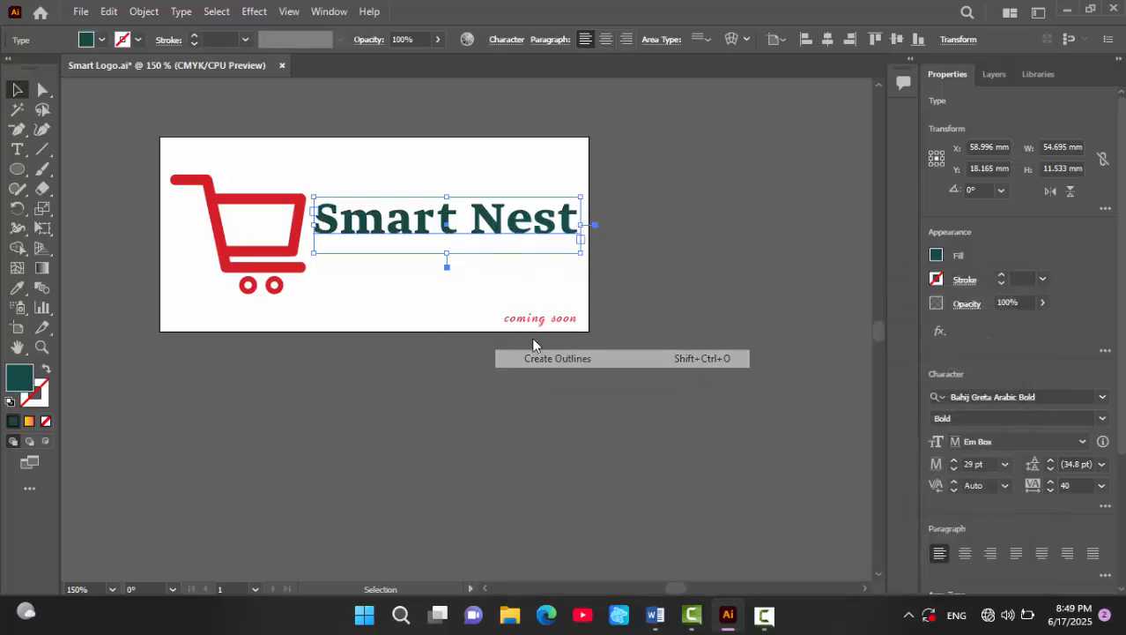
left_click_drag(446, 234, 448, 251)
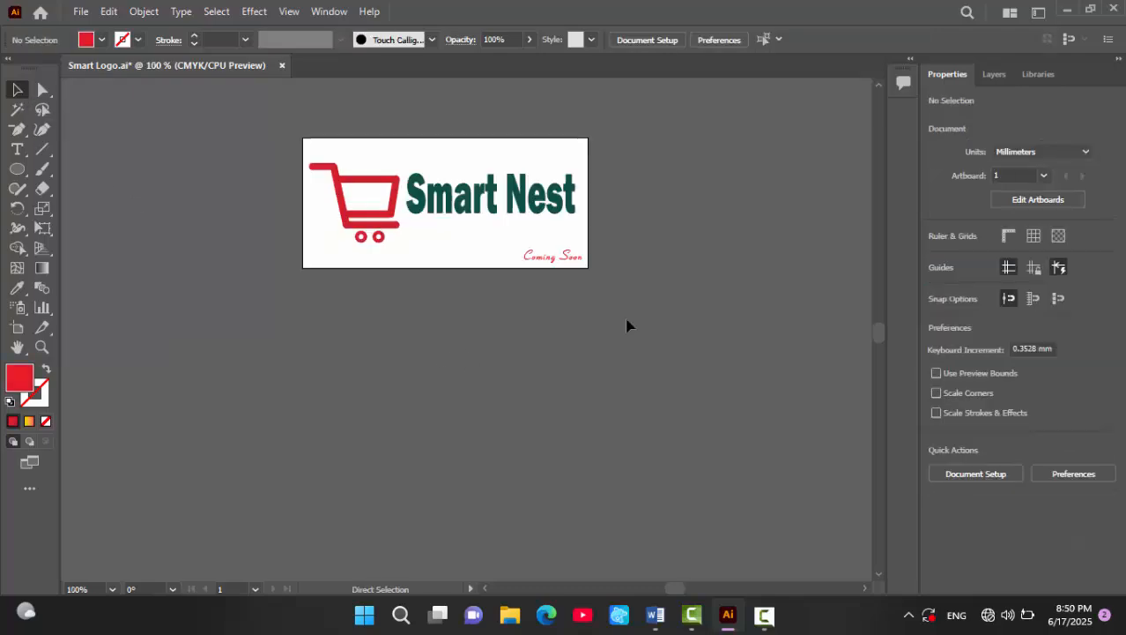
- Nudge the "Coming Soon" text to about X 79 mm, Y 37.4 mm near the artboard's lower-right corner
key("ctrl+plus")
key("ctrl+plus")
key("plus")
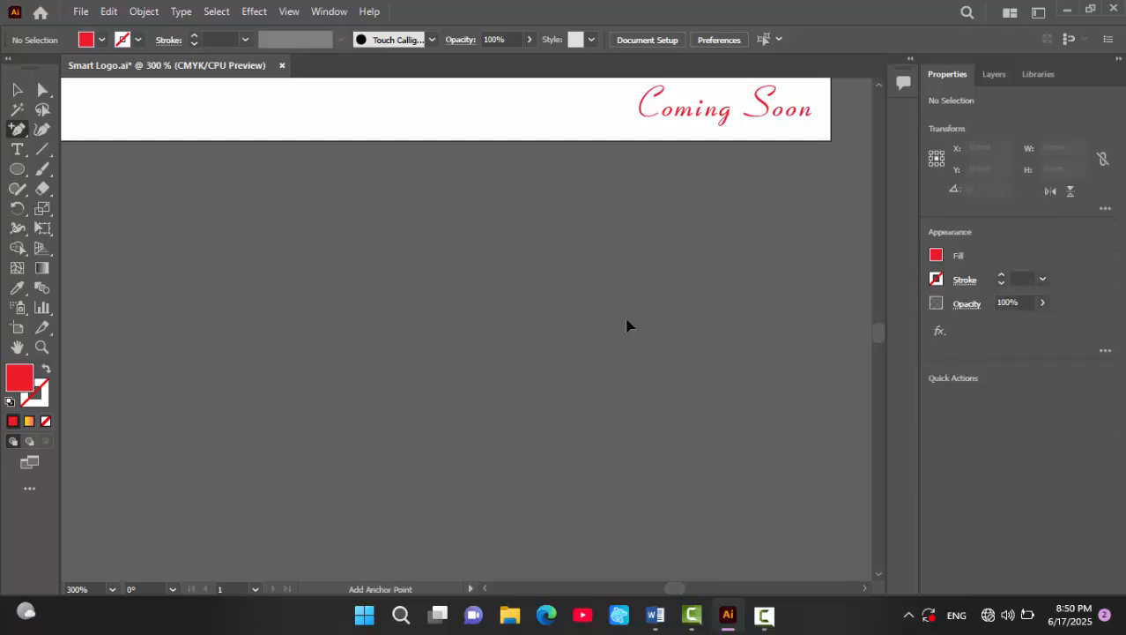
scroll(739, 214, "up", 5)
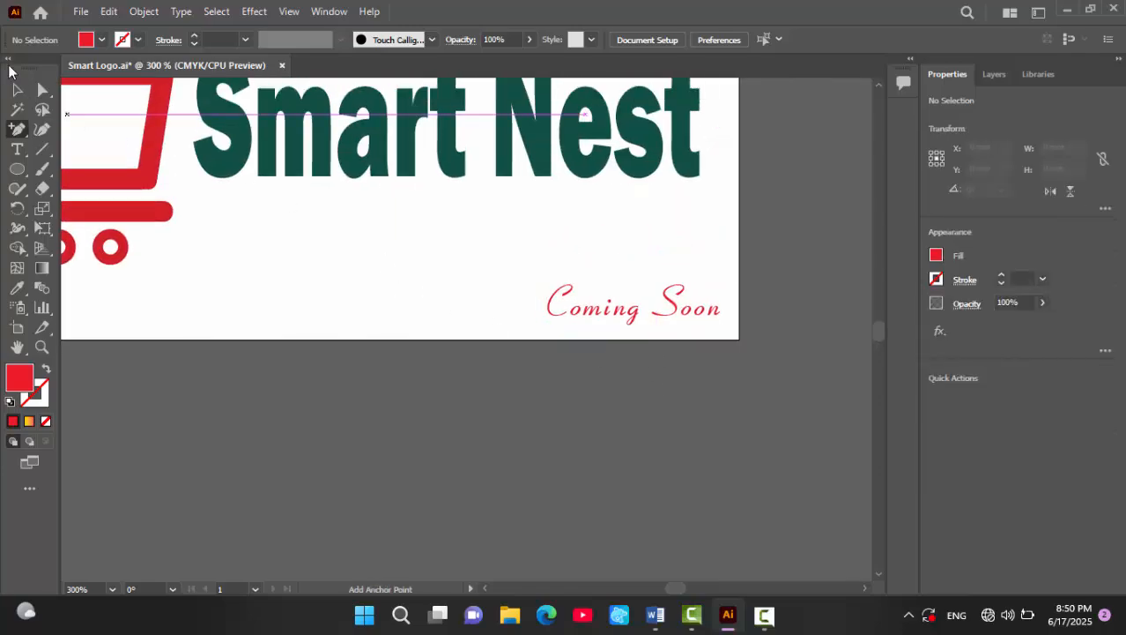
key("v")
left_click(681, 321)
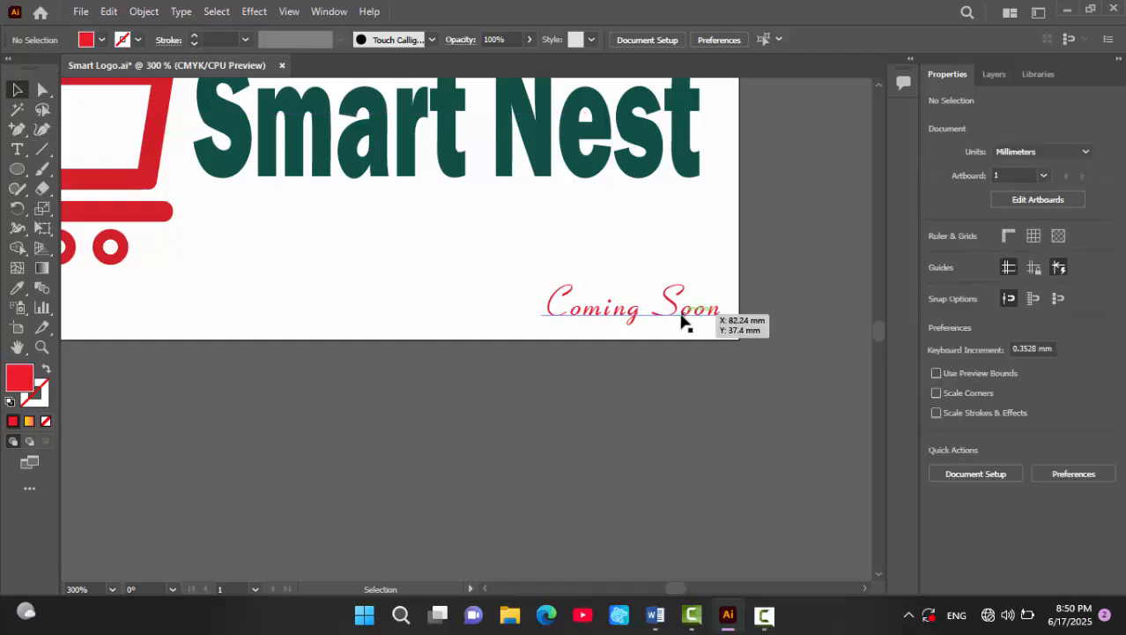
key("Left")
key("Left")
key("Left")
key("Left")
key("Left")
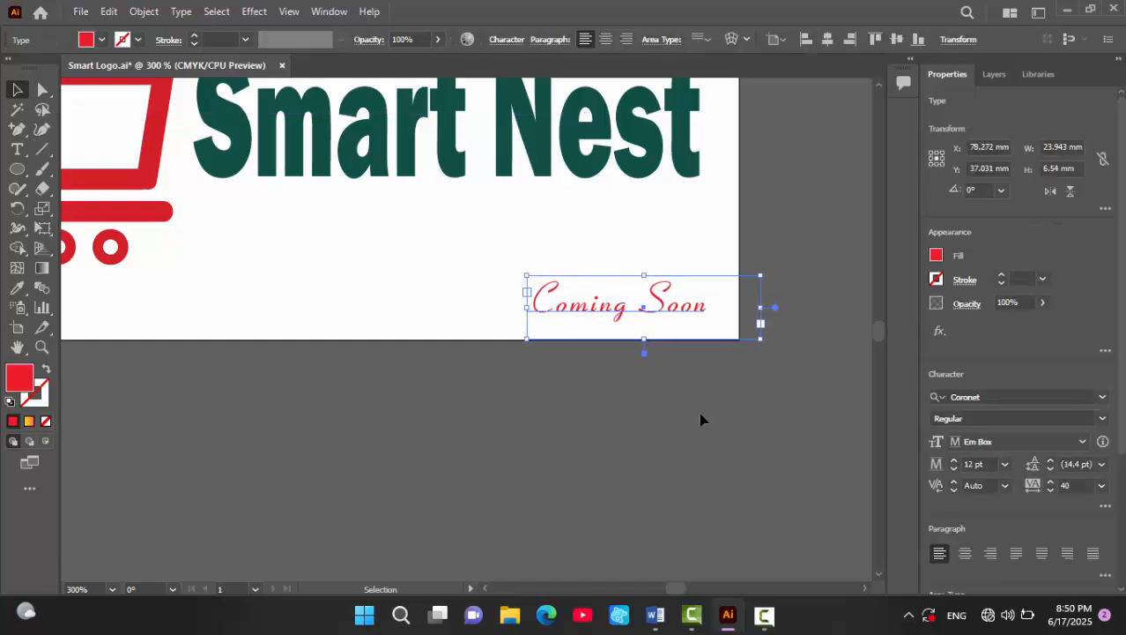
key("Down")
key("Right")
key("Right")
key("Right")
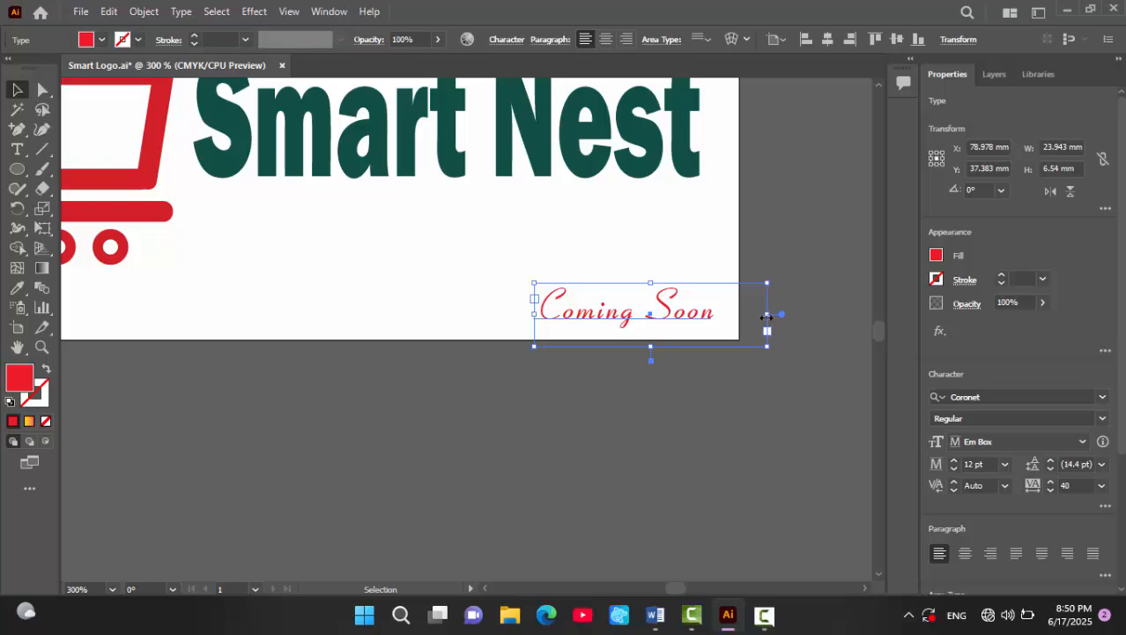
- Narrow the "Coming Soon" text frame to about 20.2 mm wide and nudge it right to about X 77.8 mm
left_click_drag(767, 316, 732, 317)
key("Right")
key("Right")
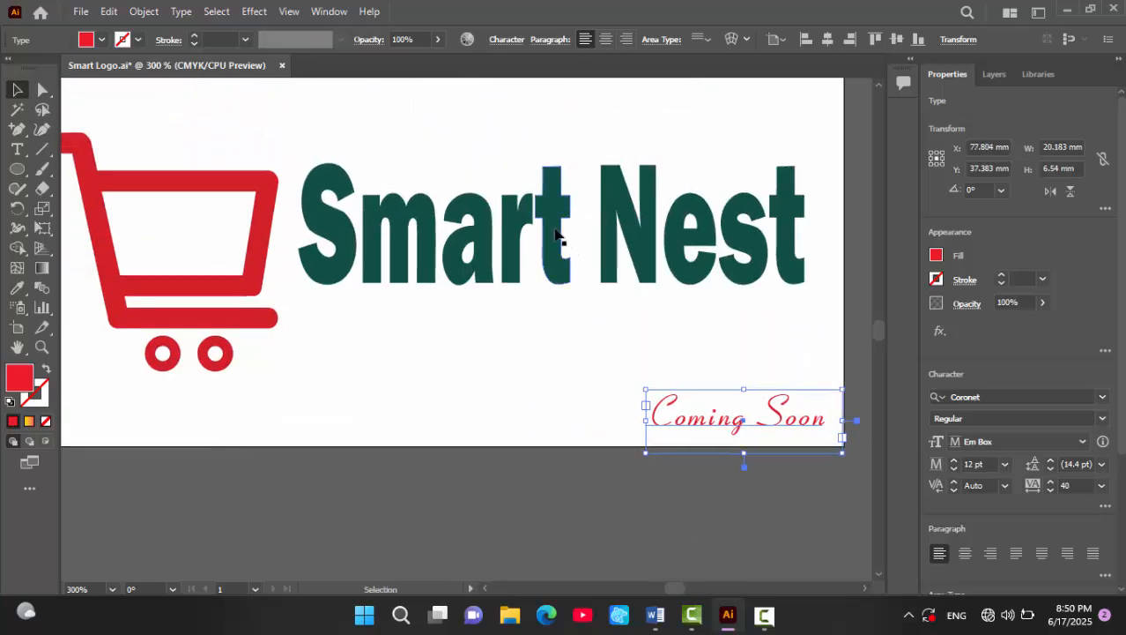
- Nudge the outlined "Smart Nest" lettering down to about Y 18.3 mm and deselect it
left_click(556, 233)
left_click(555, 233)
key("Down")
key("Down")
key("Down")
key("Down")
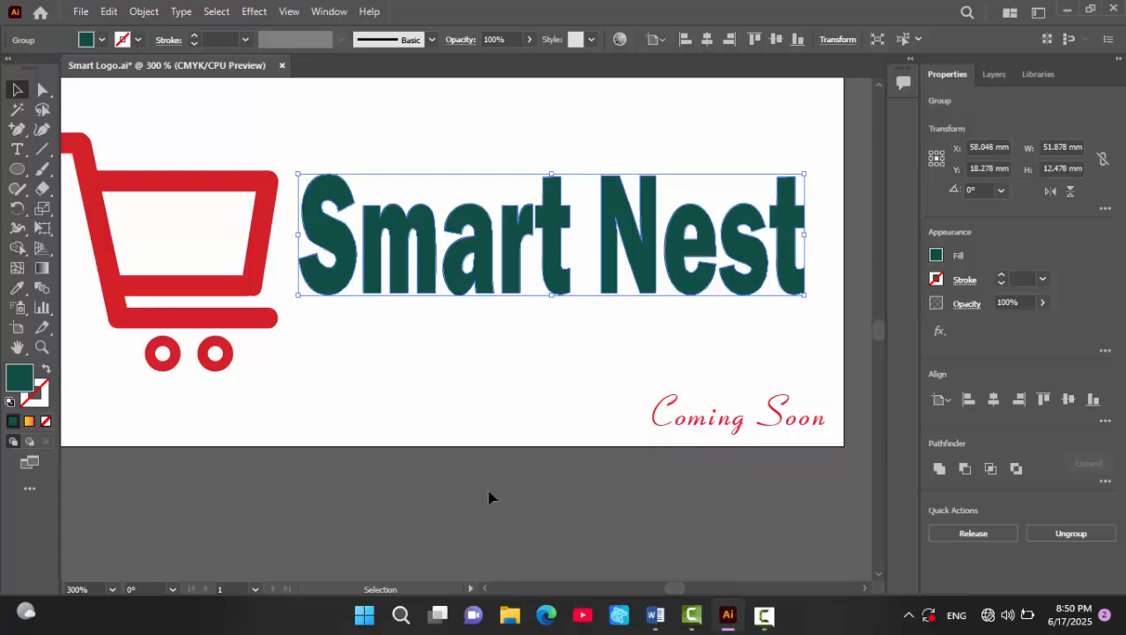
left_click(497, 511)
key("ctrl+1")
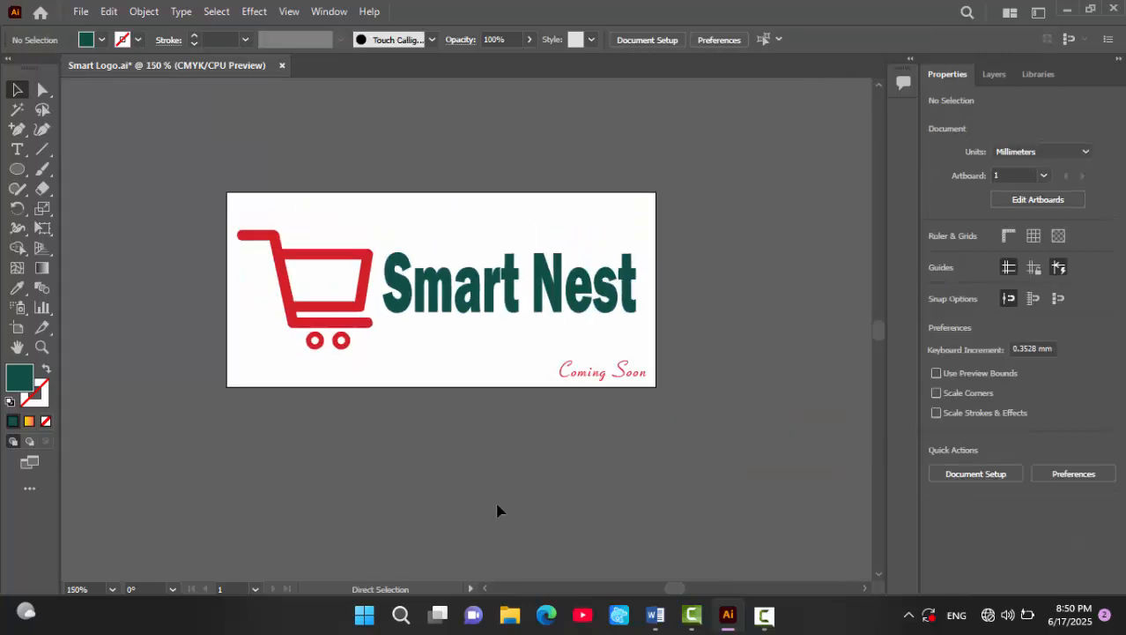
key("ctrl+equal")
right_click(497, 511)
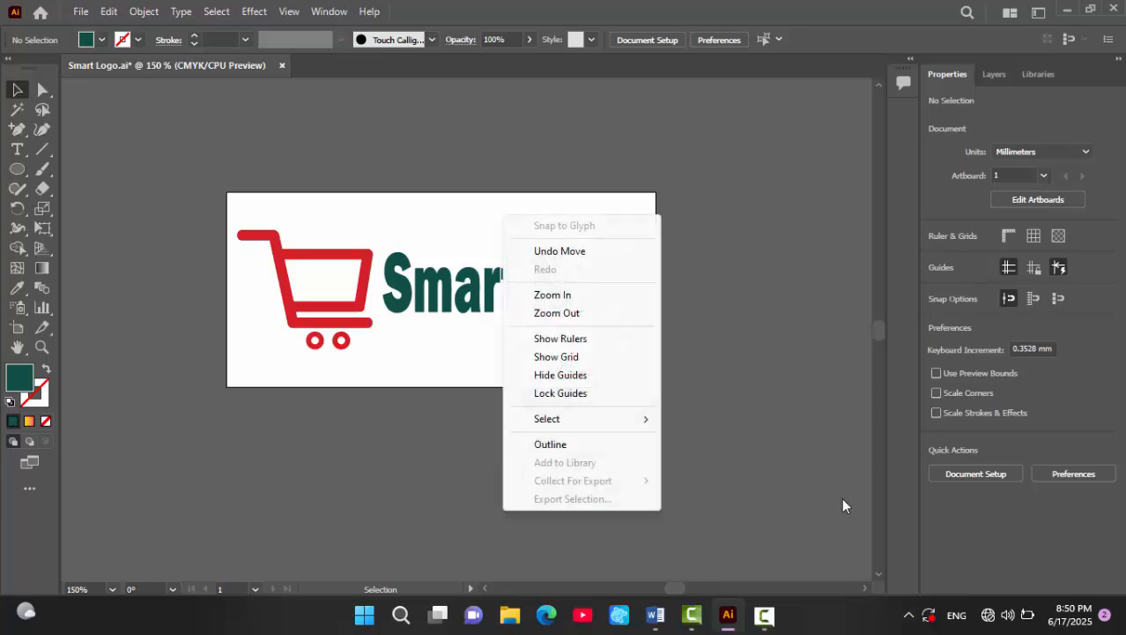
left_click(820, 364)
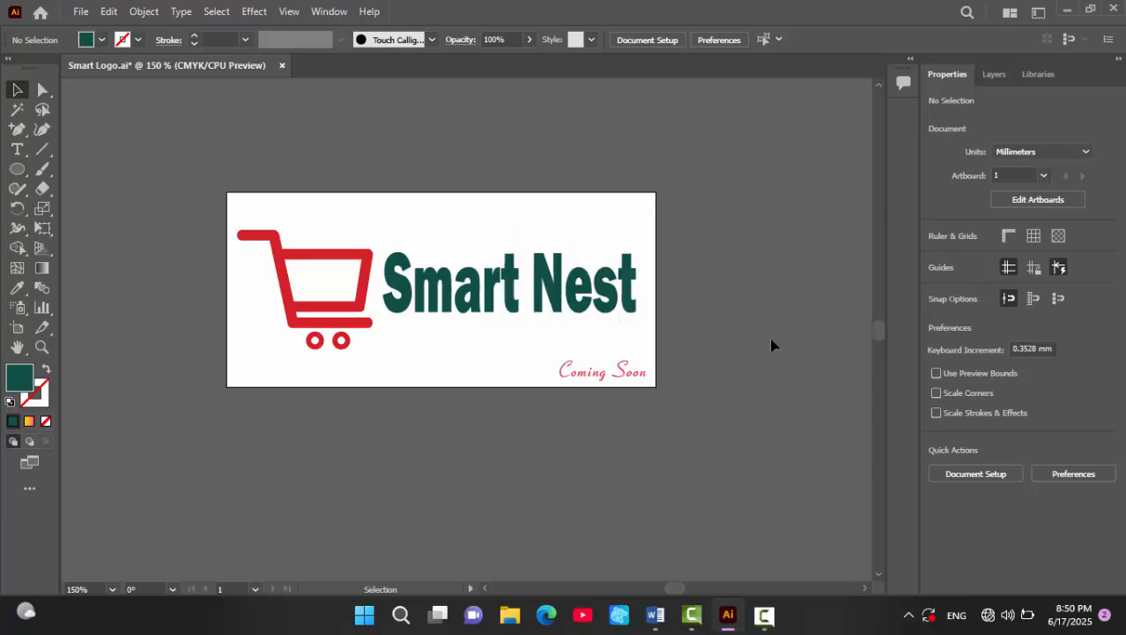
left_click(761, 555)
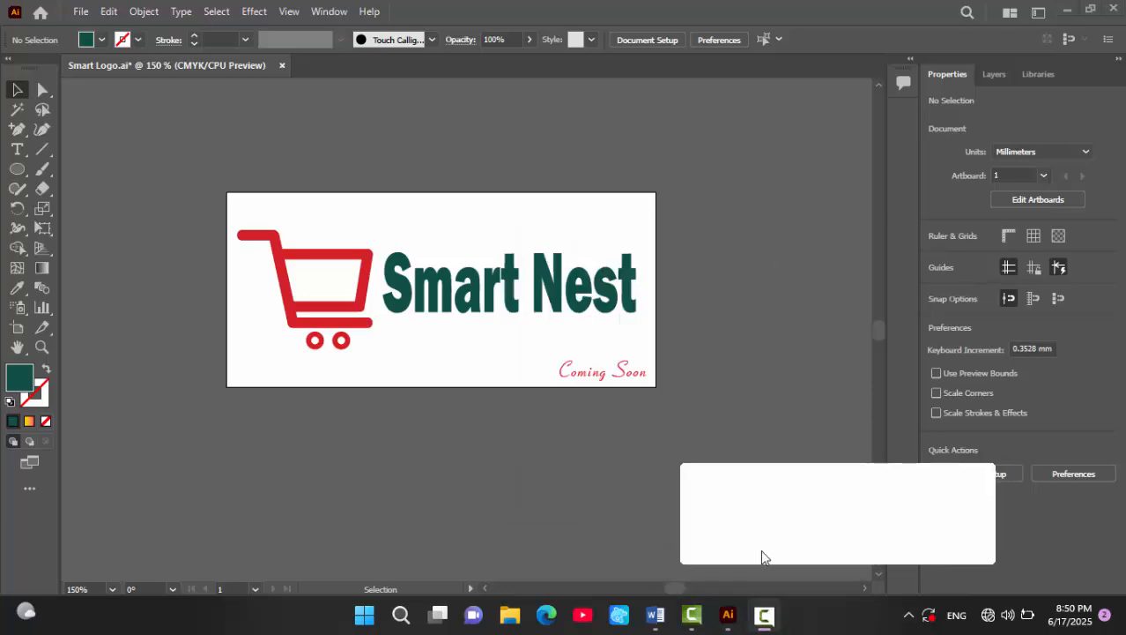